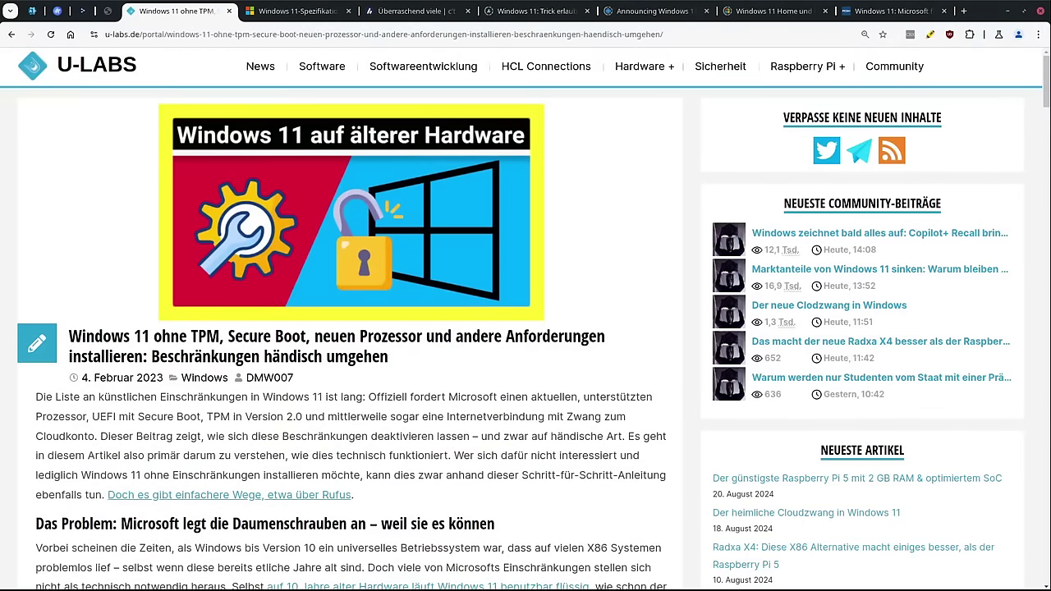
Examine the U-LABS article's section on removing the Windows 11 requirement checks and its list of registry bypass values
drag(1047, 74, 1046, 325)
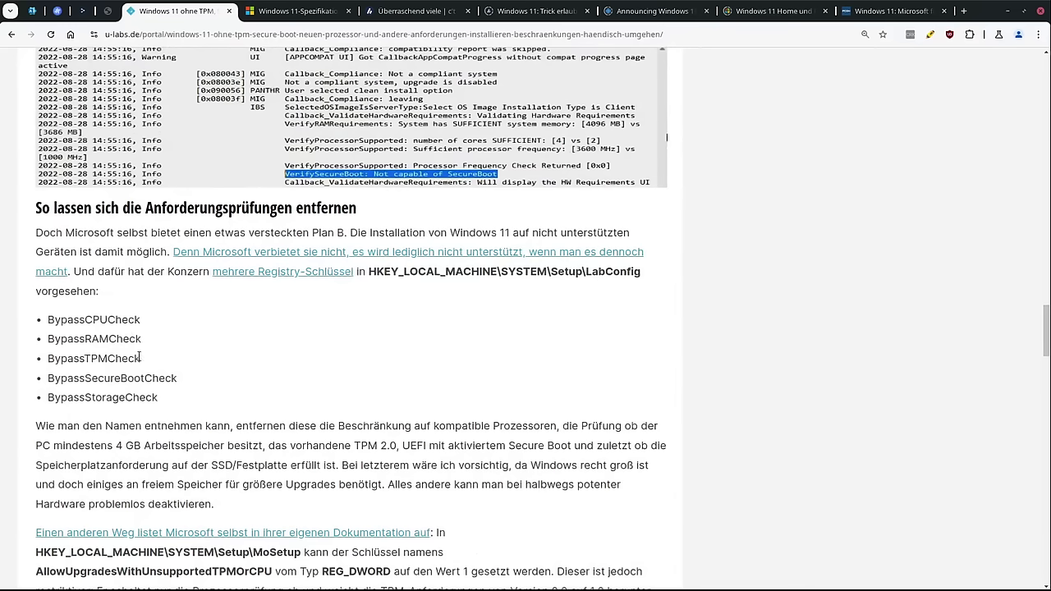
key(ctrl+Tab)
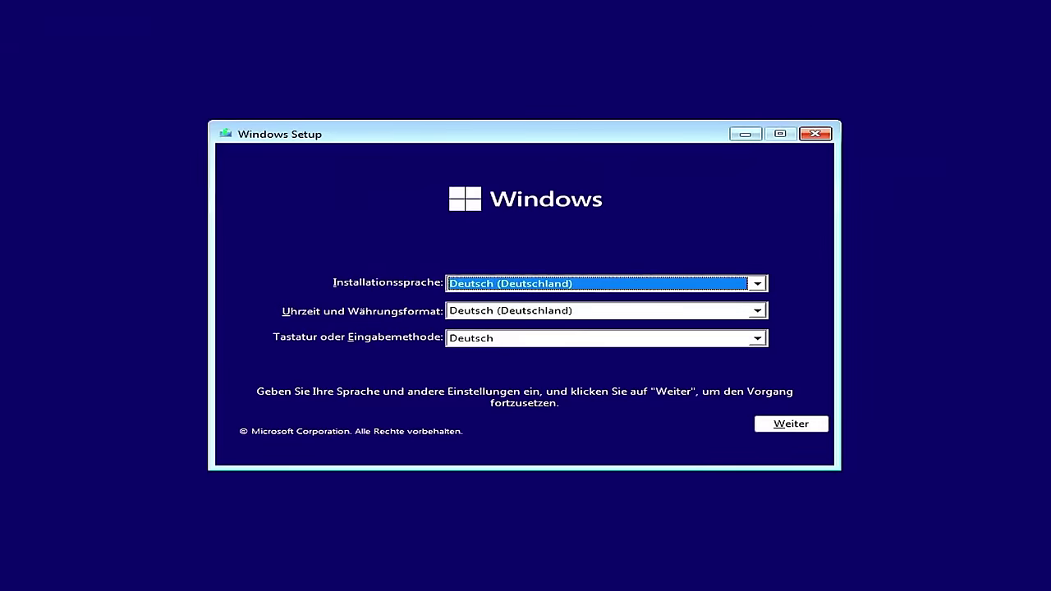
Start the Windows installation with German language, format and keyboard settings, and accept the Microsoft software licence terms
click(805, 424)
click(492, 302)
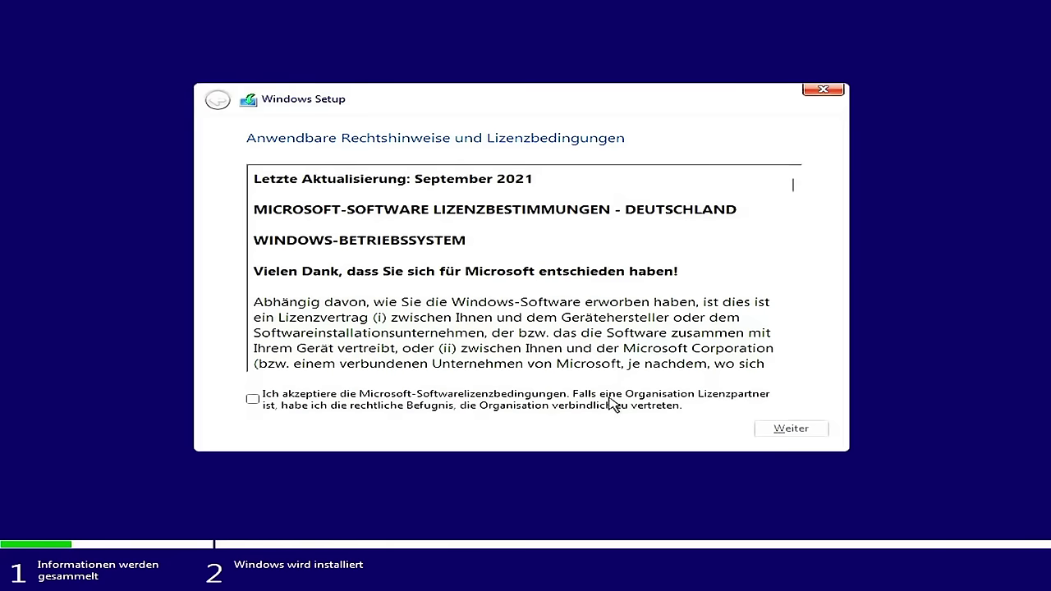
click(615, 408)
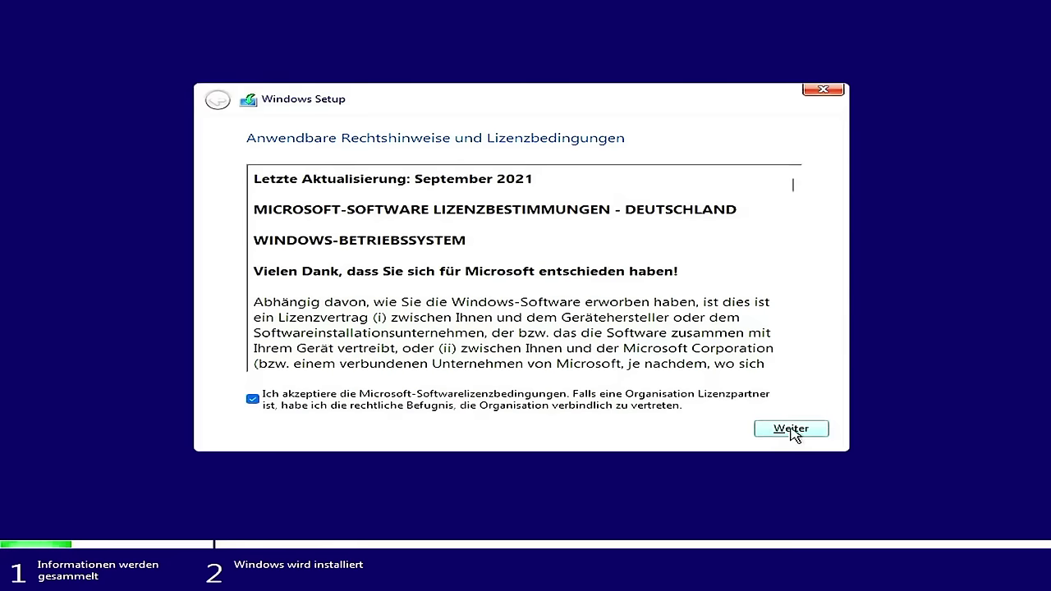
click(793, 432)
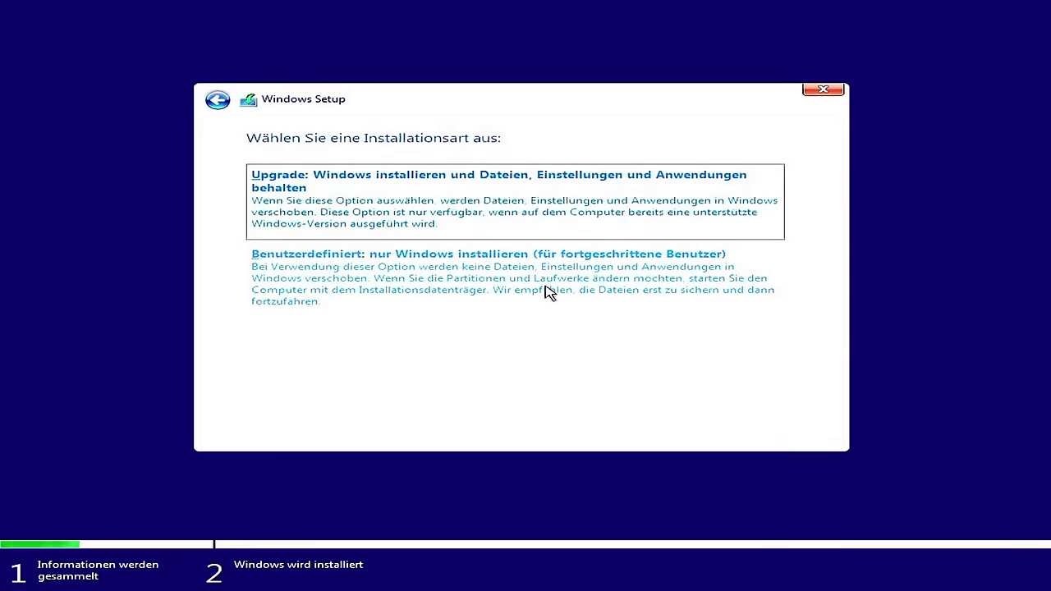
Choose the custom installation, format Partition 4 on Laufwerk 0, and continue installing Windows onto it
click(513, 288)
click(511, 283)
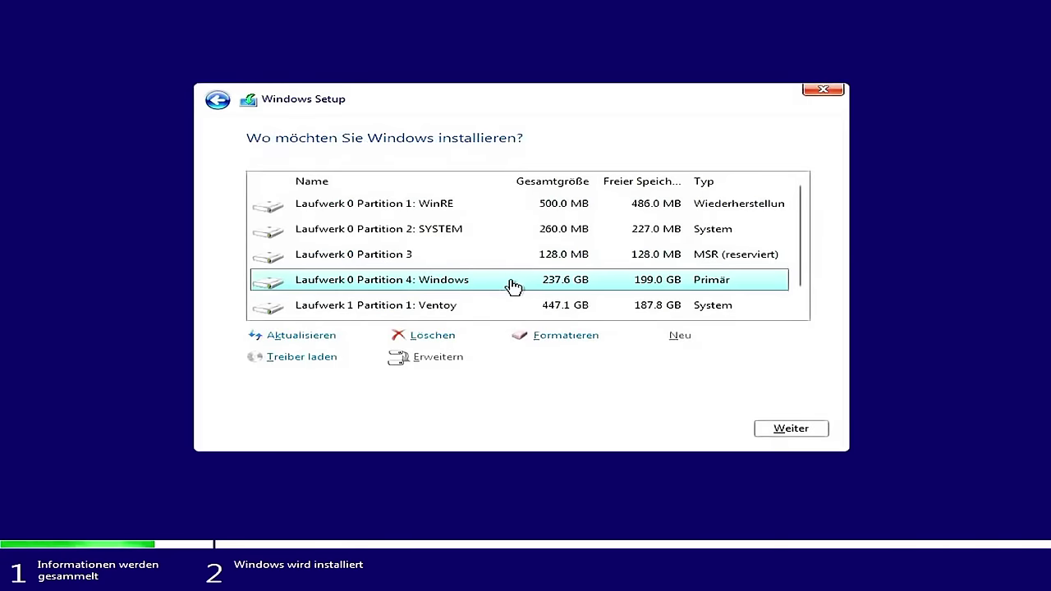
click(536, 335)
click(672, 424)
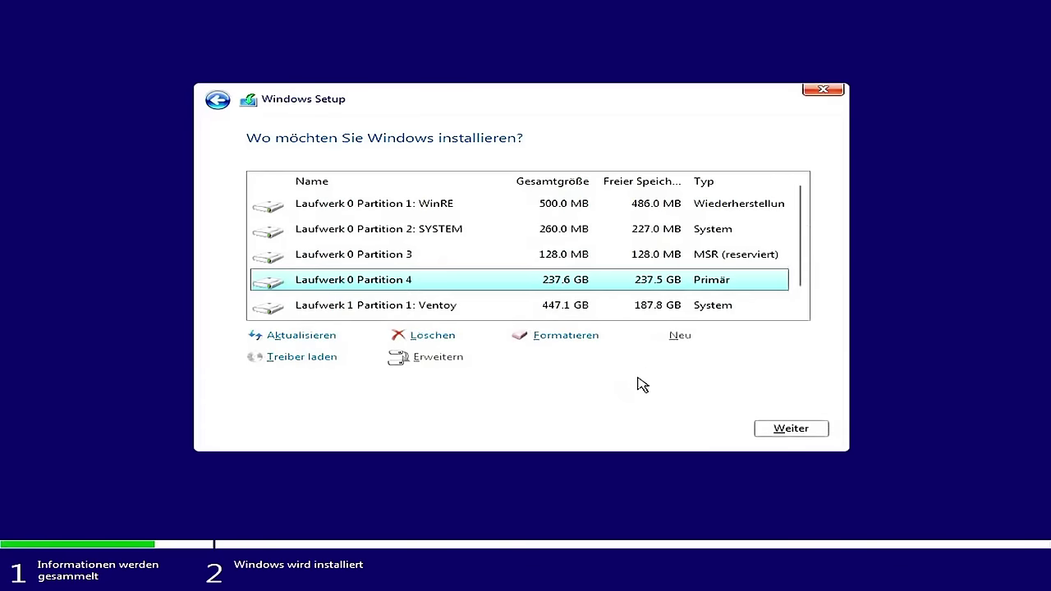
click(774, 423)
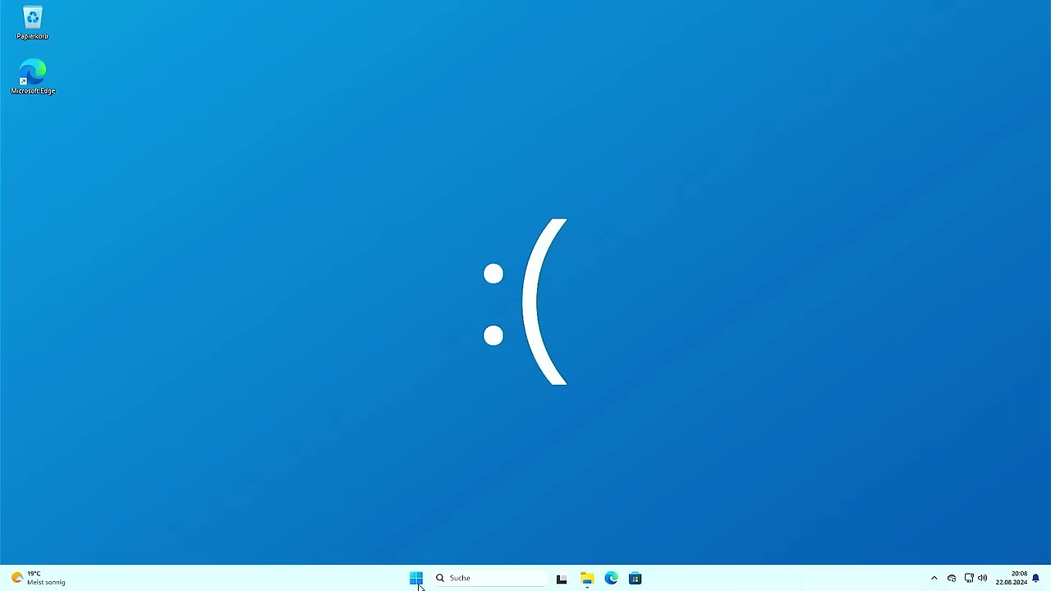
Open the Windows Update page in Settings and retry all failed updates
click(416, 579)
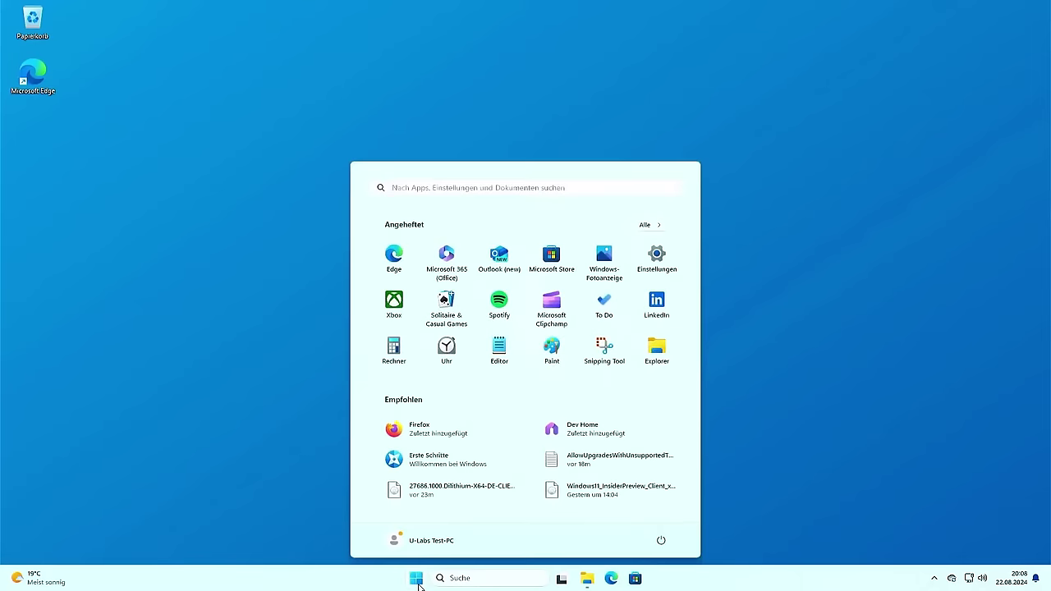
click(656, 274)
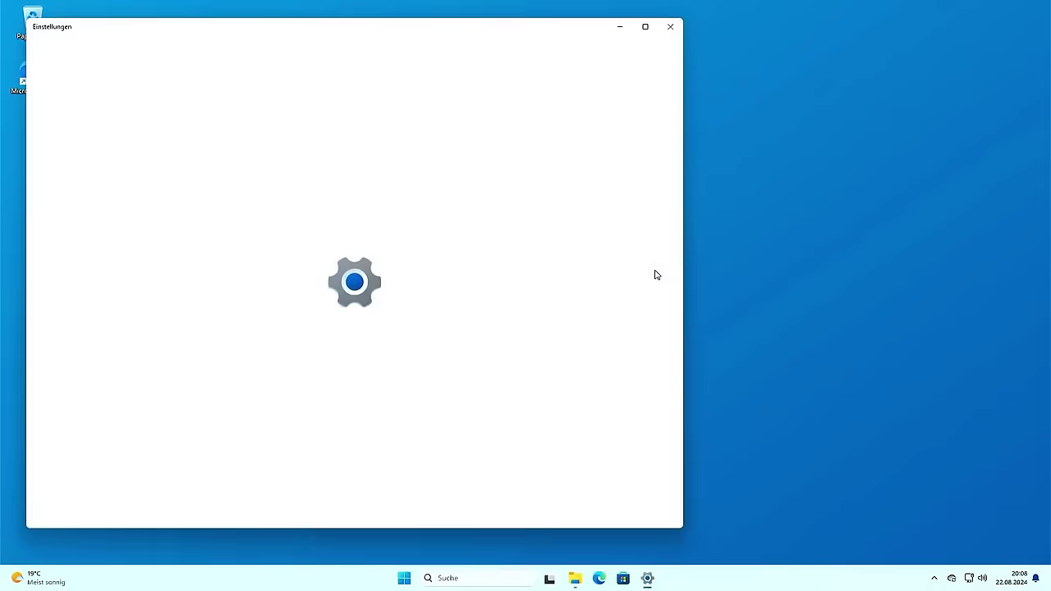
drag(364, 30, 556, 28)
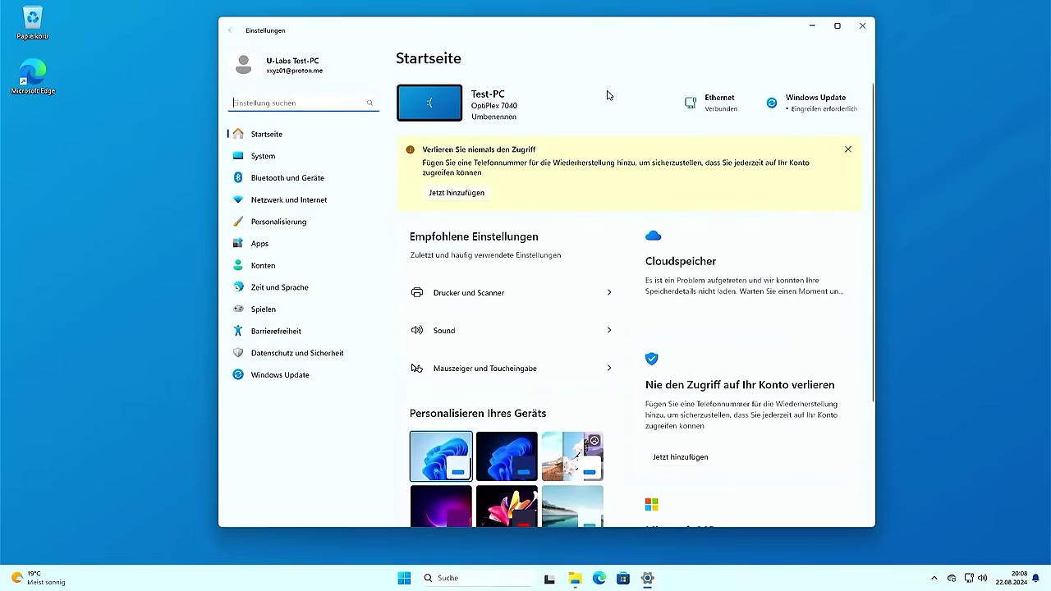
click(292, 378)
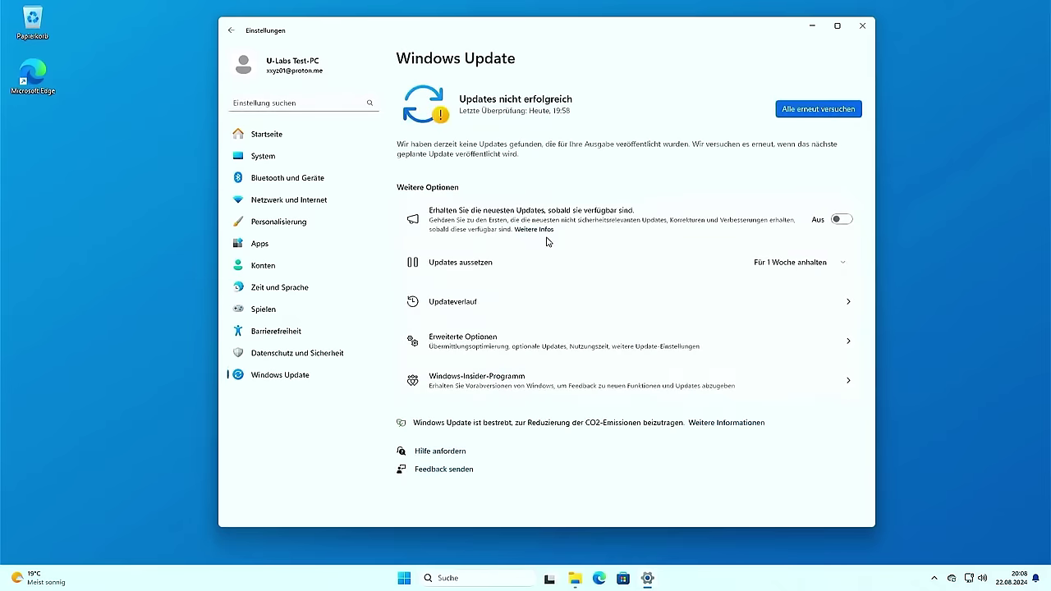
click(815, 115)
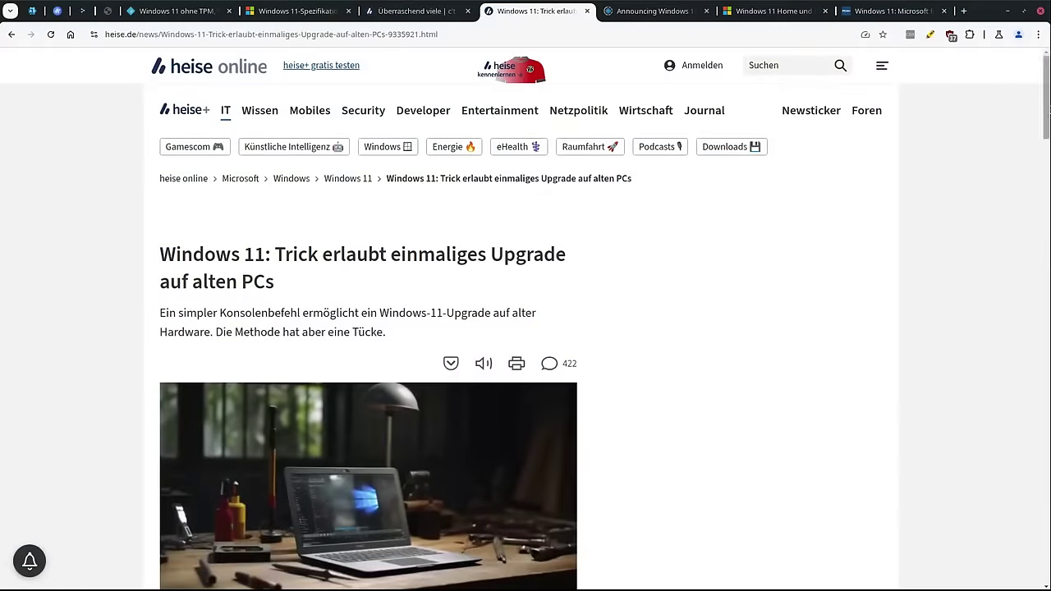
Read the heise article on upgrading old PCs and highlight the command "setup.exe /product server"
drag(1047, 96, 1048, 173)
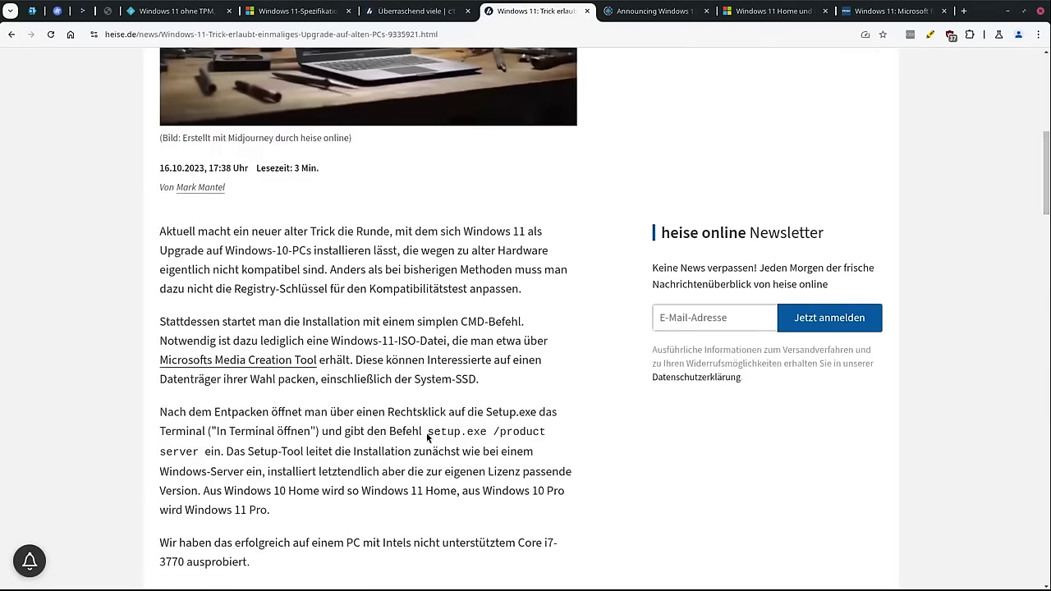
drag(428, 432, 197, 450)
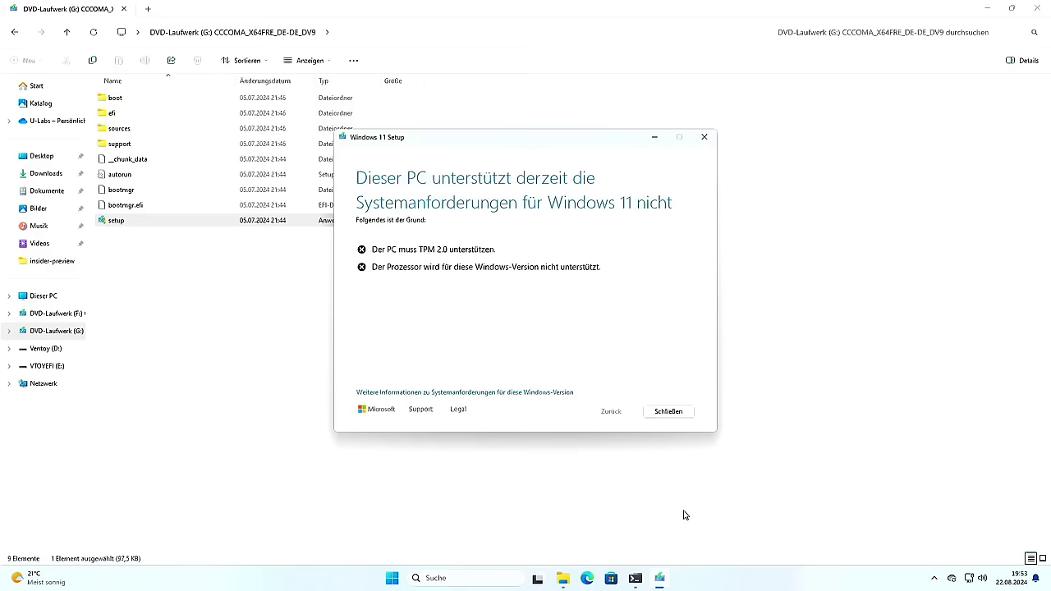
Close the Windows 11 Setup, run ".\setup.exe /product server" from drive G: in PowerShell with elevation allowed, and continue the server setup
click(685, 411)
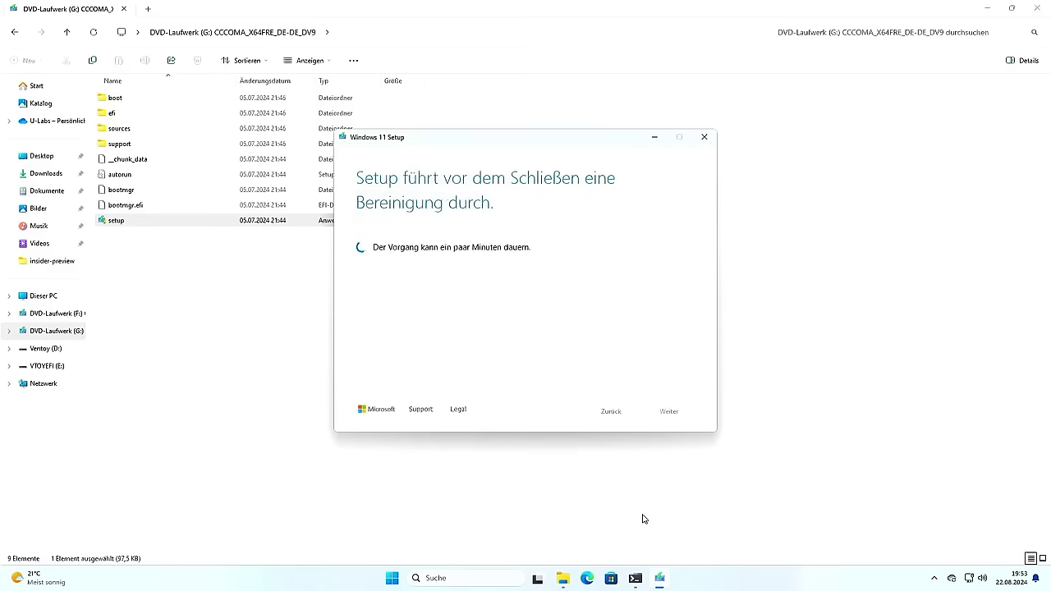
click(635, 578)
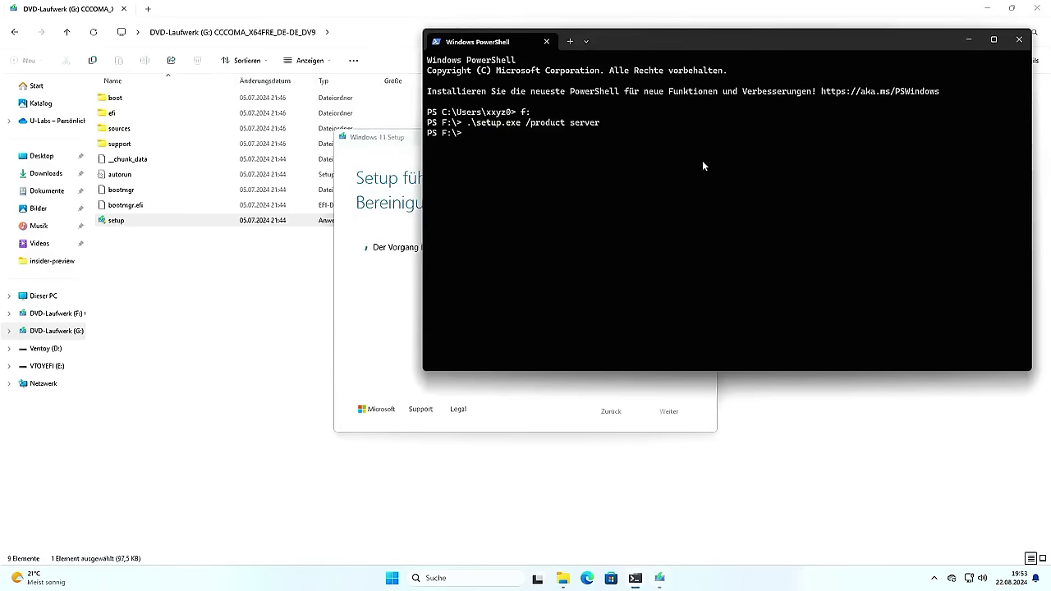
text(g:)
key(Return)
text(.\setup.exe /product server)
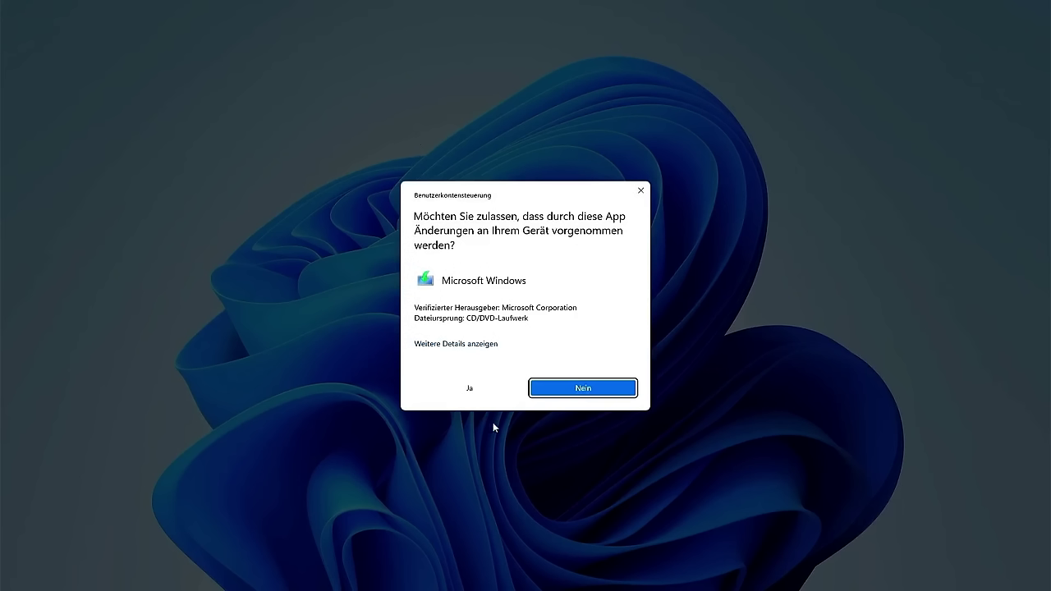
click(482, 388)
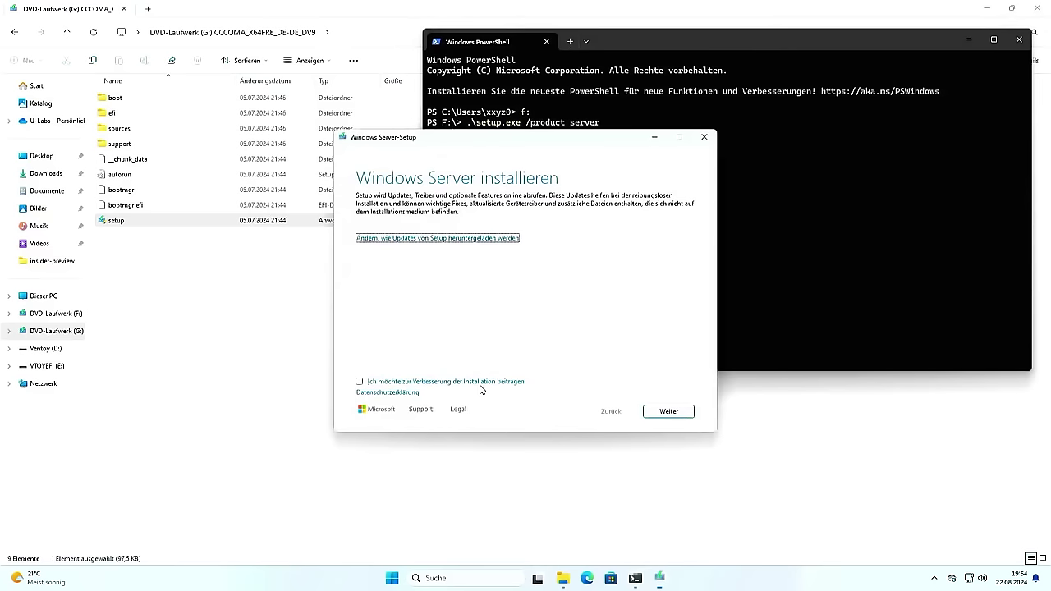
click(669, 410)
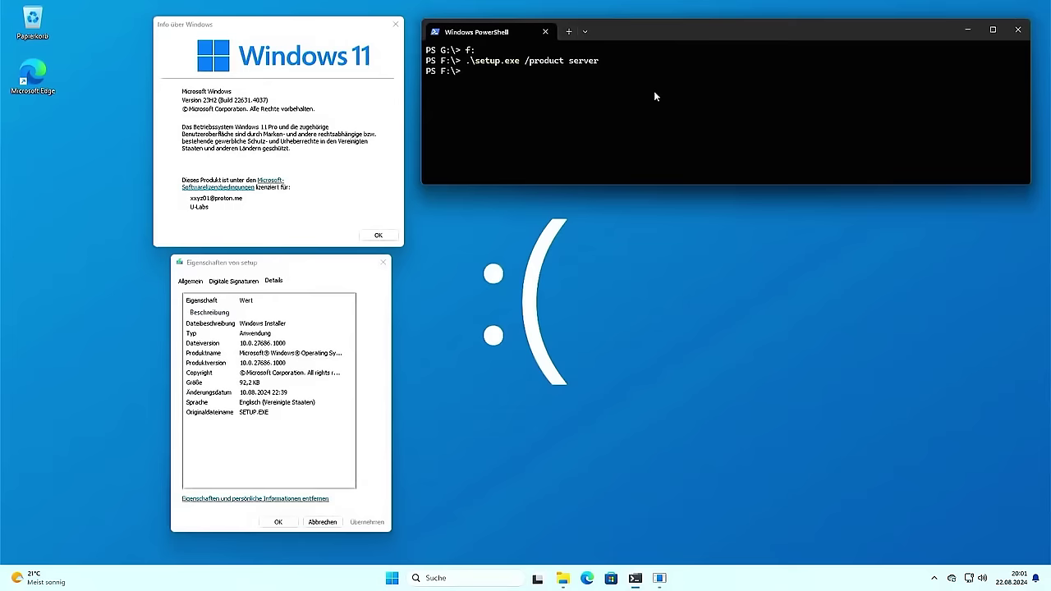
Rerun ".\setup.exe /product server" from drive F:, allow its changes, and continue the Windows Server setup
key(Up)
key(Return)
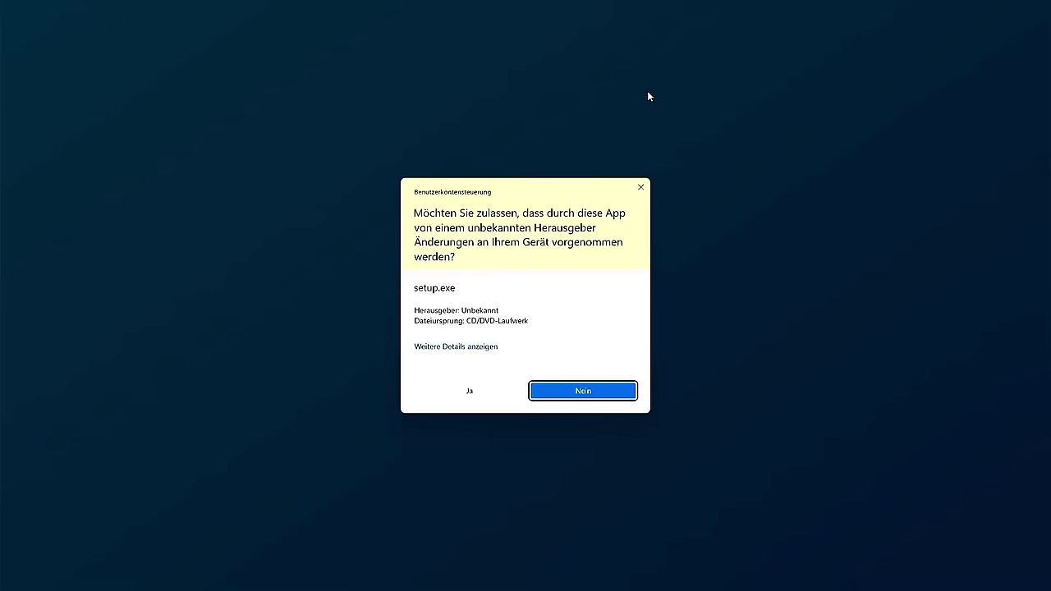
click(489, 399)
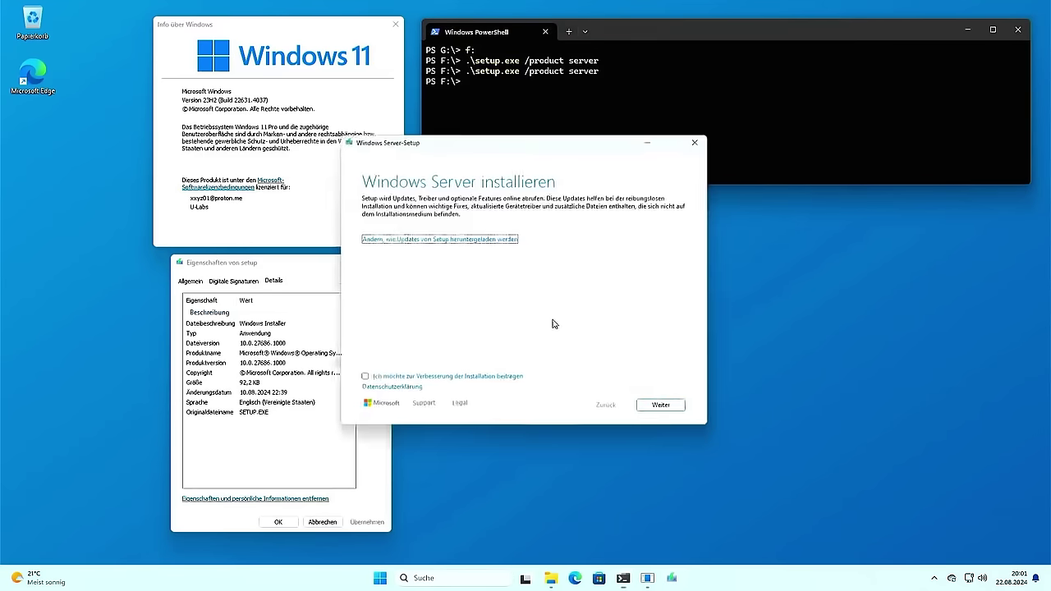
drag(491, 145, 760, 136)
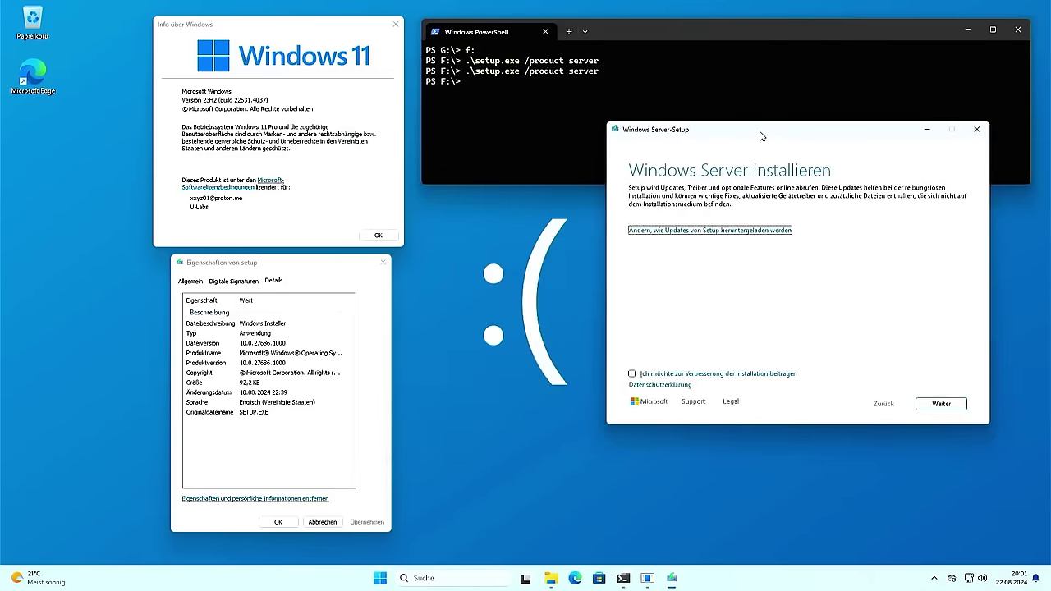
click(942, 405)
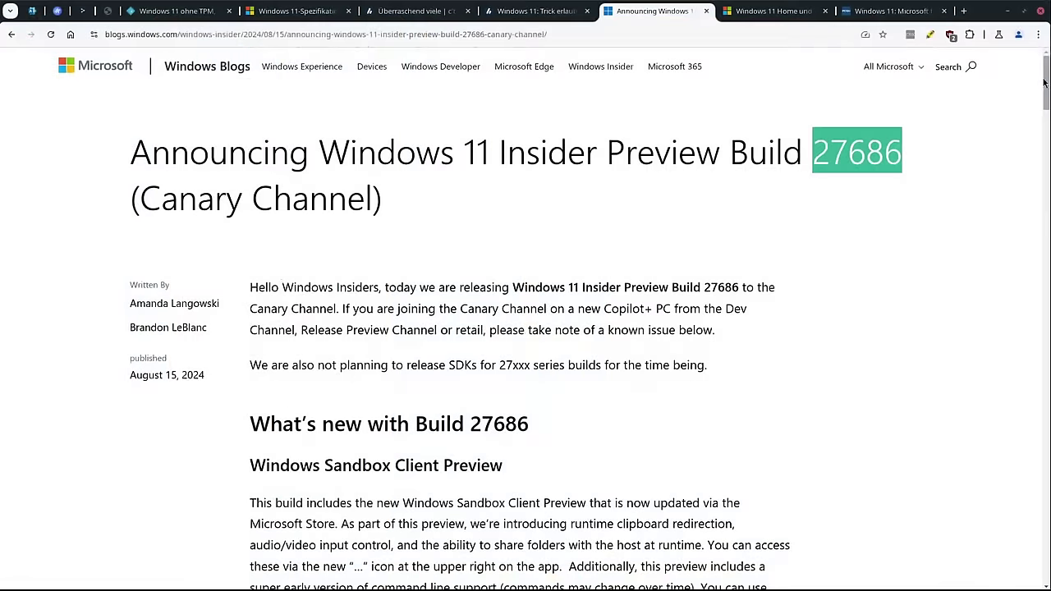
Examine the Windows Insider blog announcement for Windows 11 Insider Preview Build 27686
drag(1044, 79, 1032, 272)
drag(1033, 279, 1039, 371)
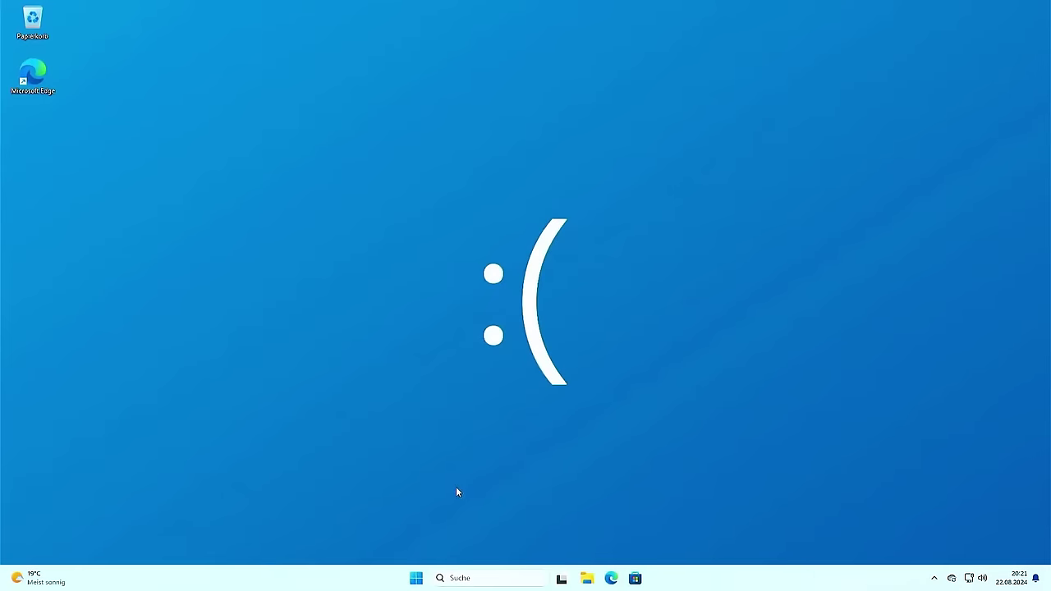
Search for the Registry Editor, launch it with elevation allowed, and close it again
click(420, 583)
text(regis)
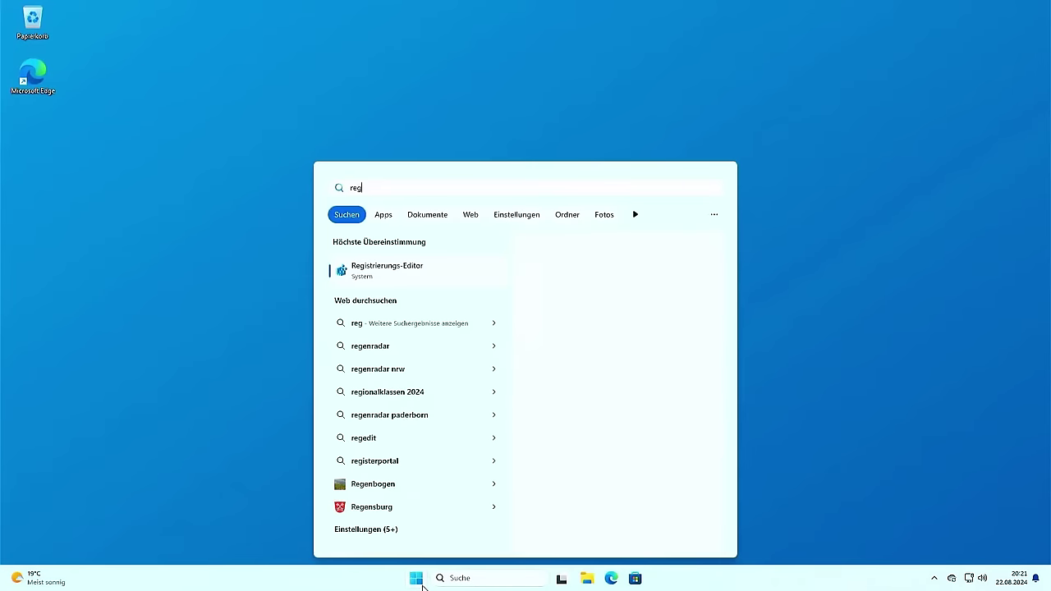
click(419, 276)
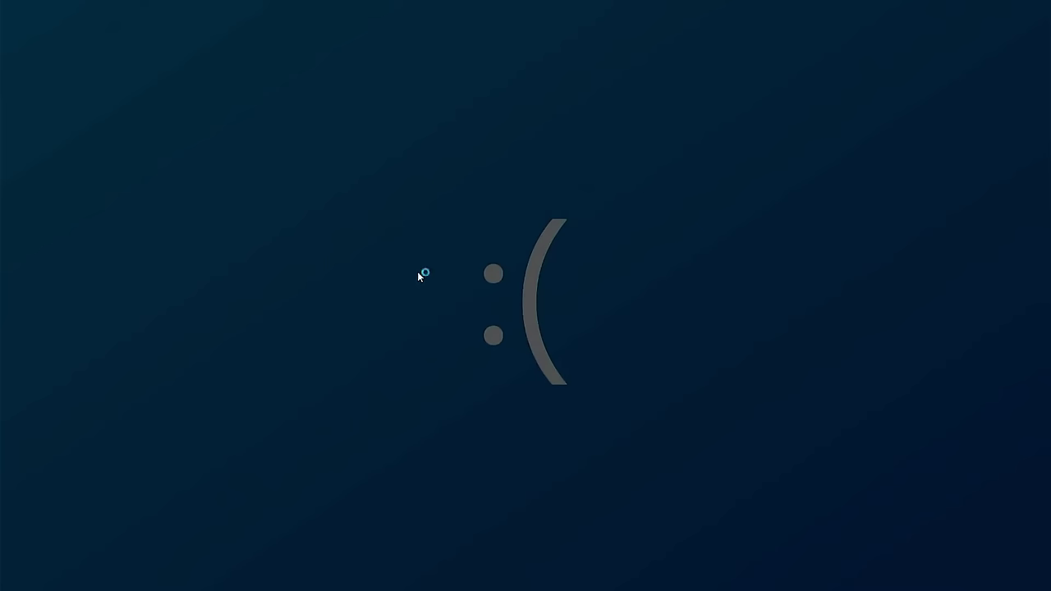
click(475, 384)
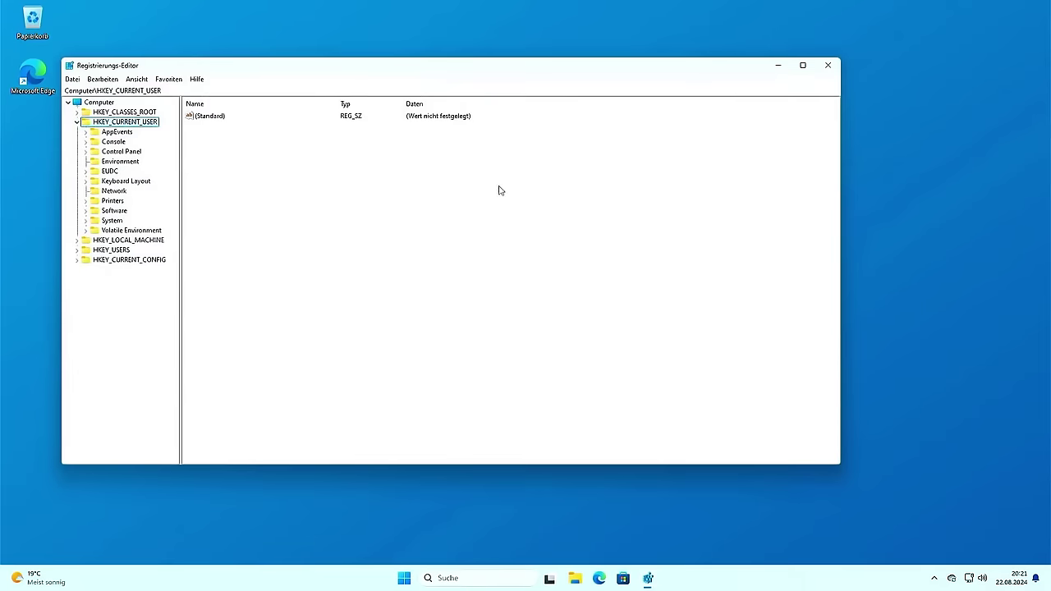
click(827, 65)
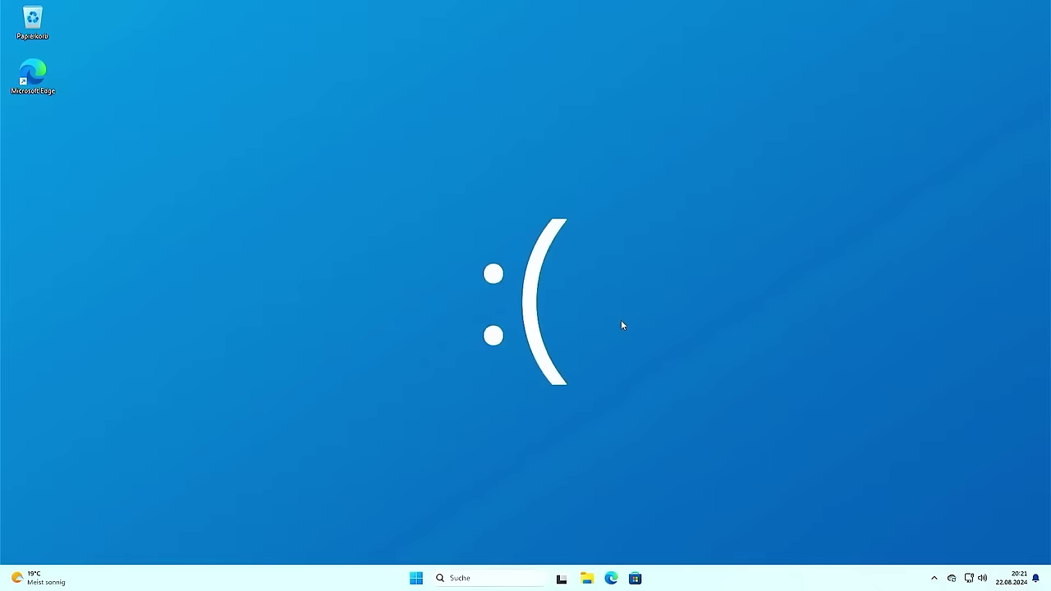
Launch the Registry Editor with the Run command "regedit" and allow it to make changes
key(super+r)
text(regedit)
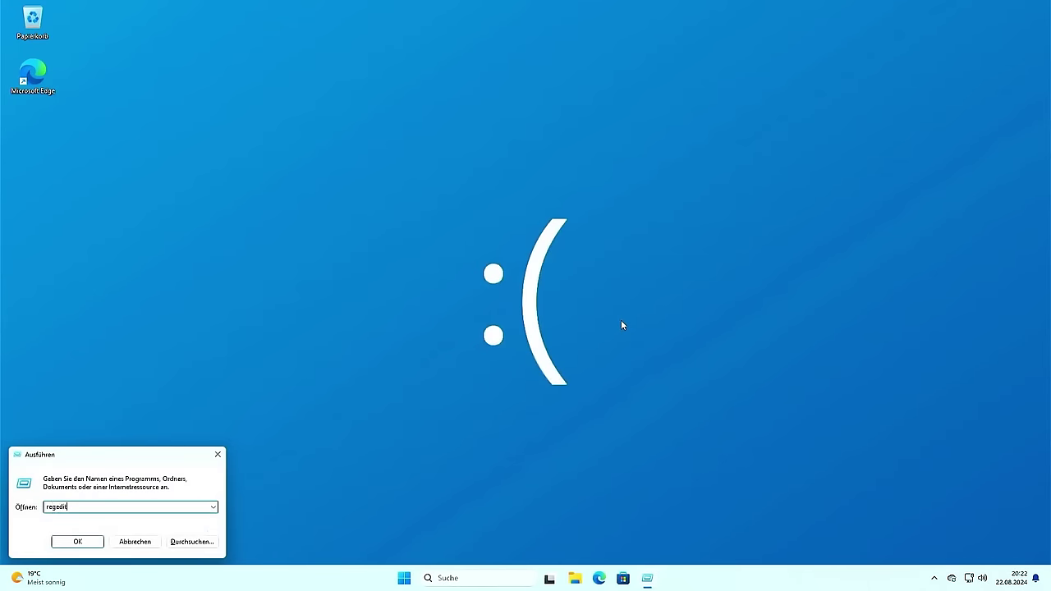
key(Return)
click(507, 387)
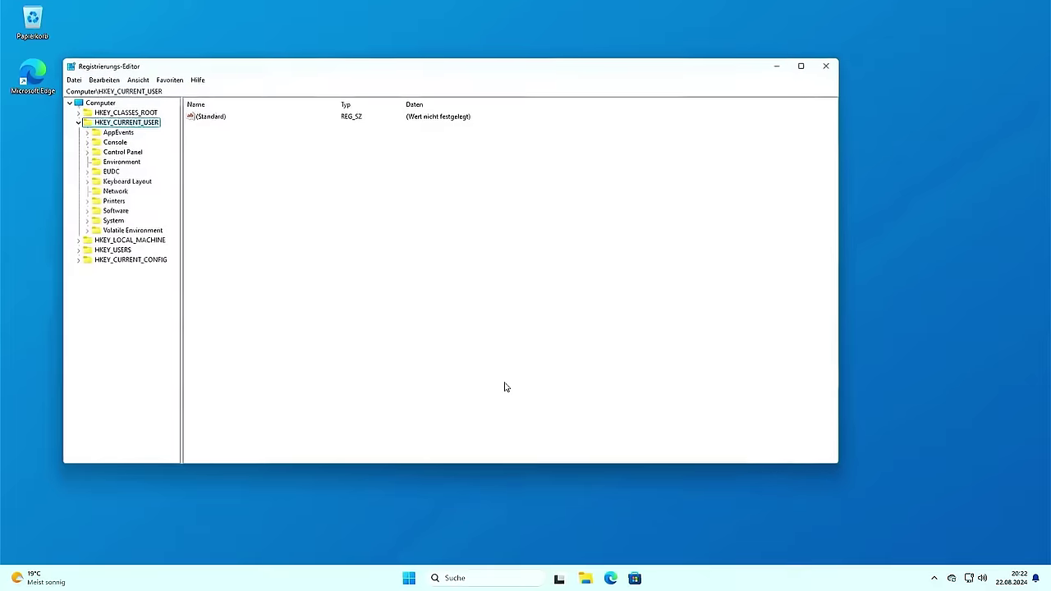
Collapse HKEY_CURRENT_USER and expand the registry tree down to HKEY_LOCAL_MACHINE\SYSTEM
drag(359, 68, 495, 108)
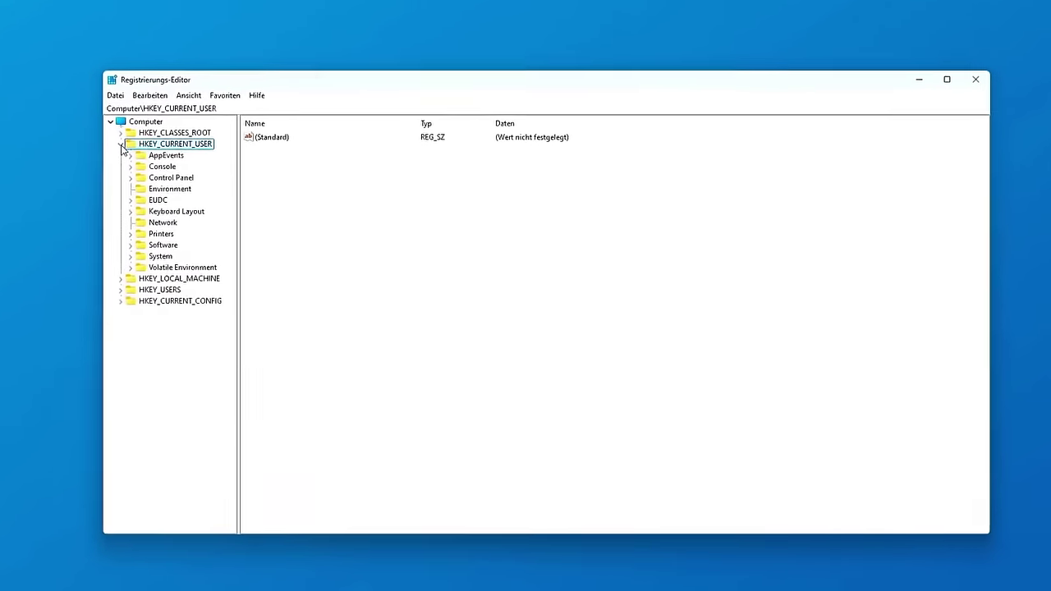
click(121, 145)
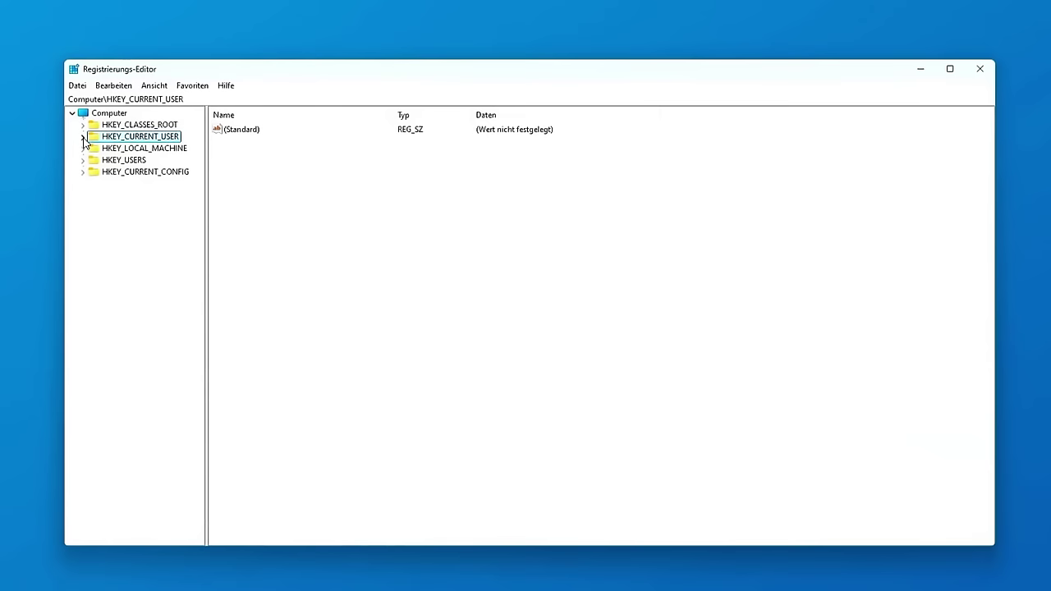
click(141, 156)
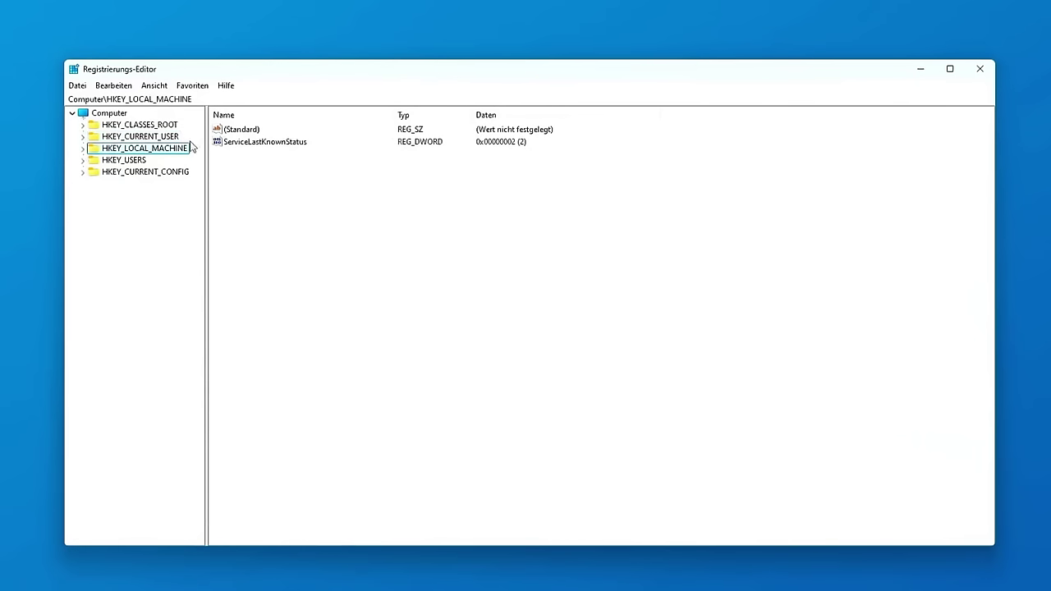
click(83, 148)
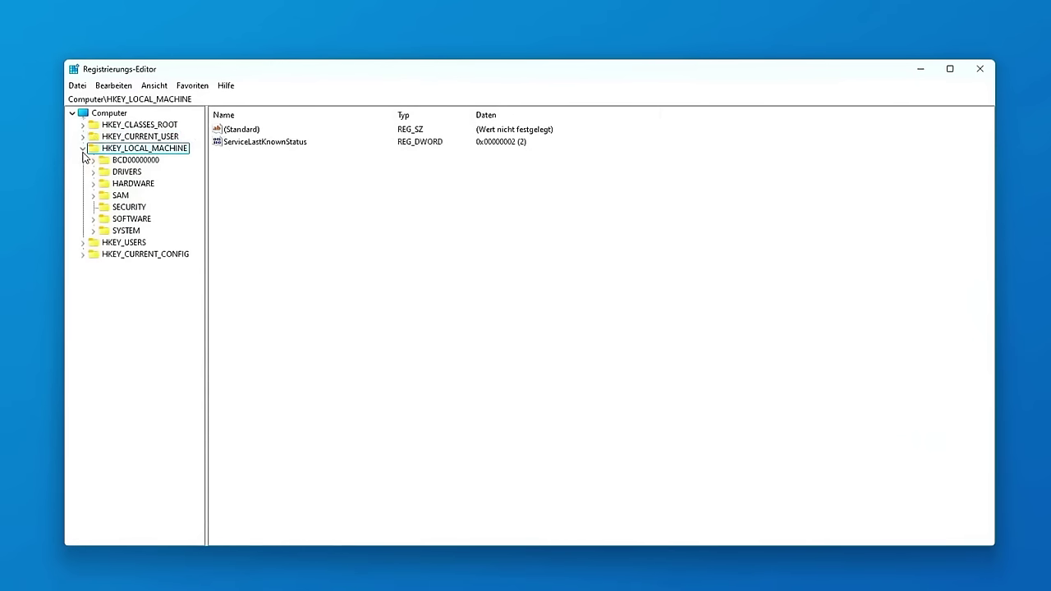
click(137, 231)
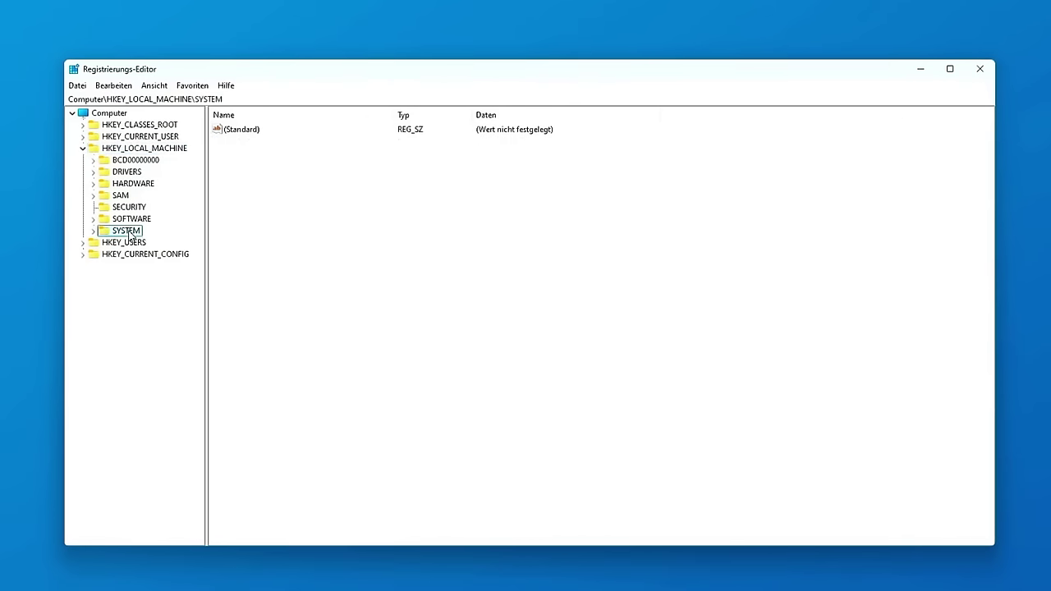
click(93, 231)
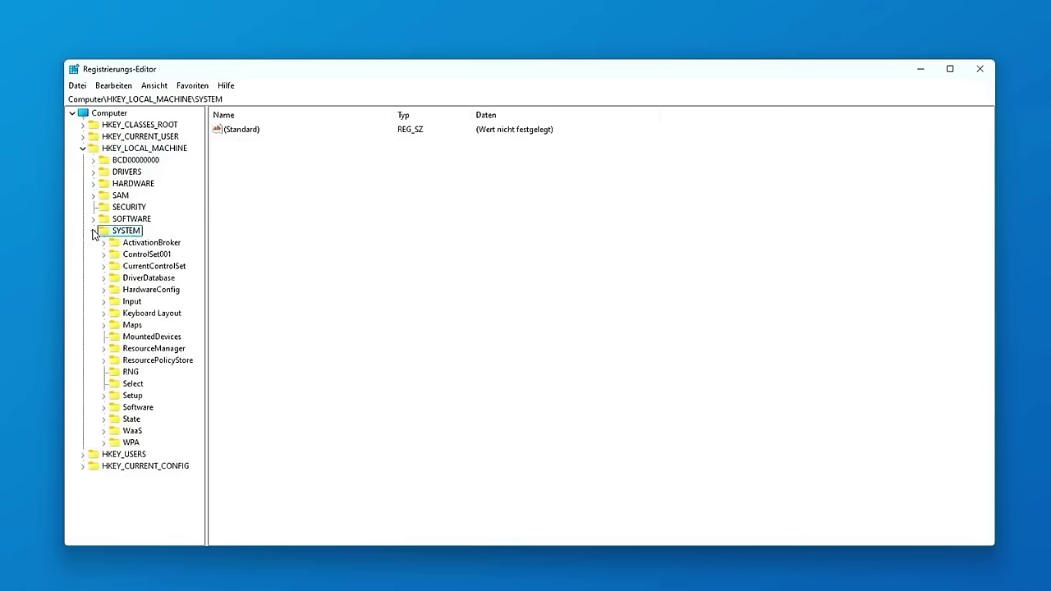
Expand the Setup key under SYSTEM, widen the key tree, and open its MoSetup subkey
click(147, 395)
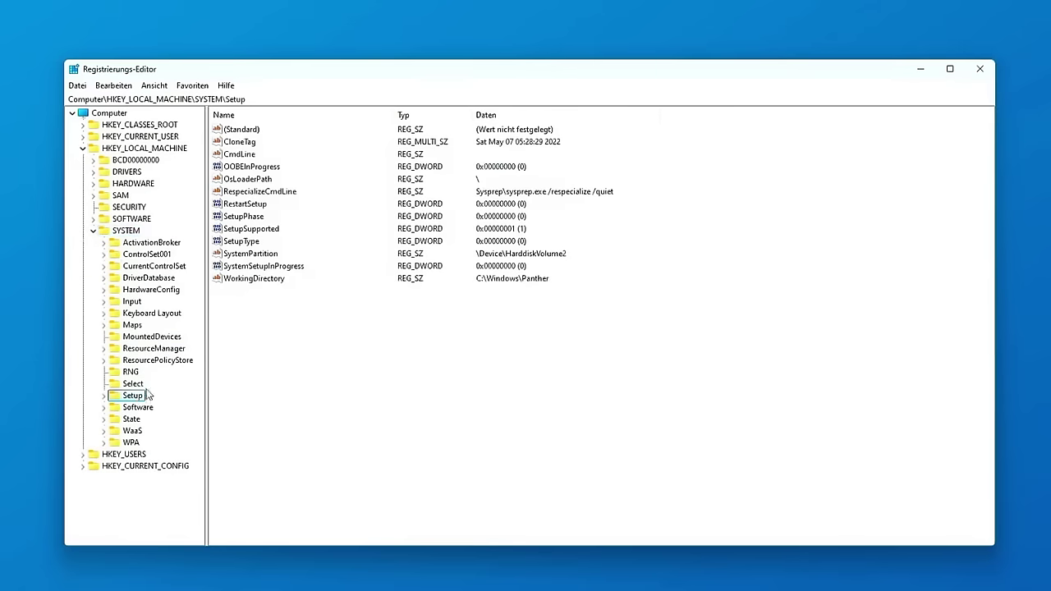
click(103, 396)
scroll(197, 378, down, 2)
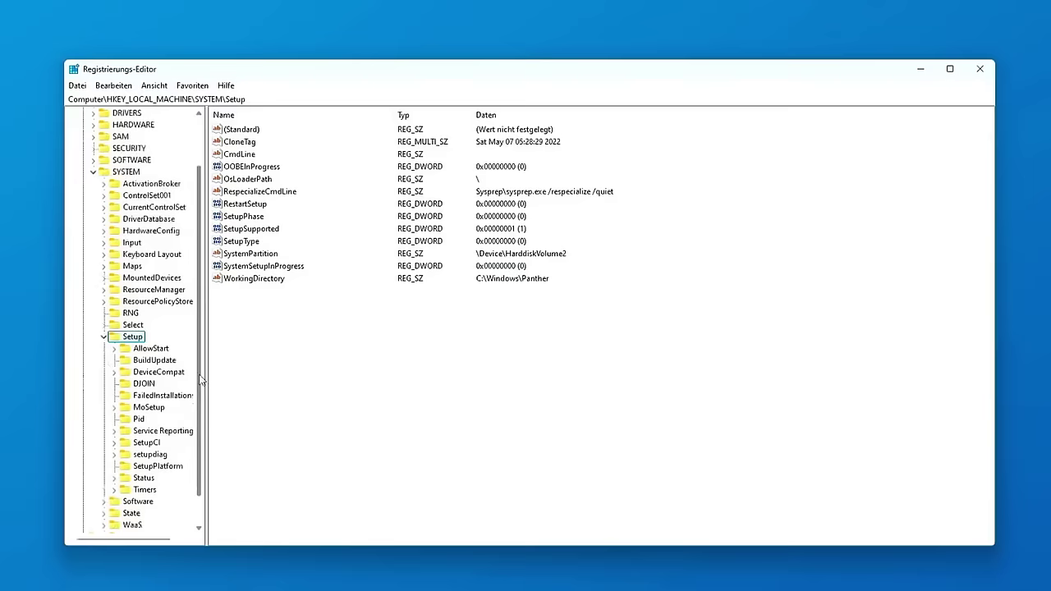
drag(206, 378, 261, 378)
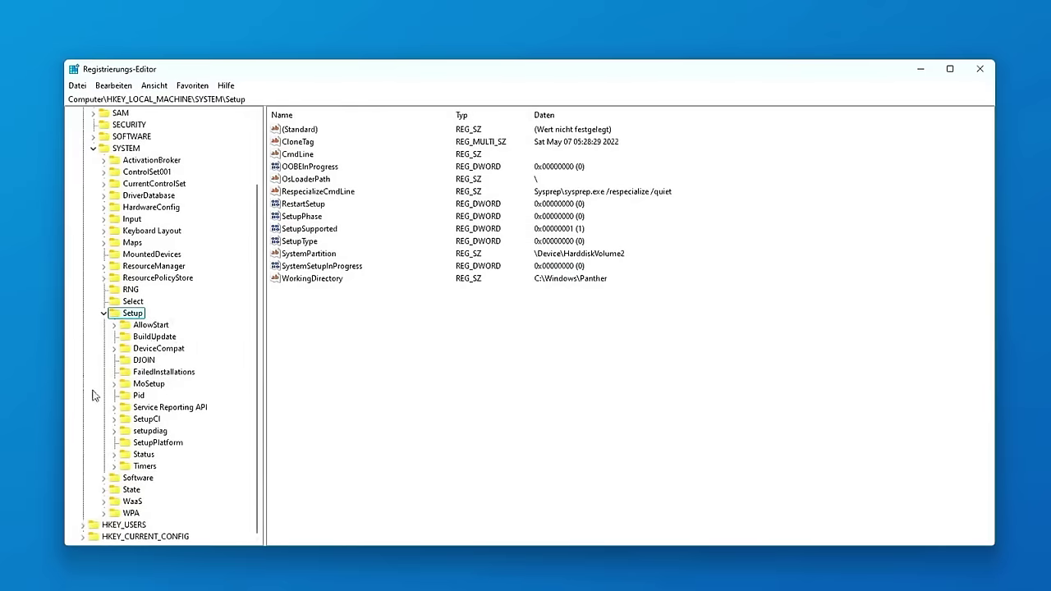
click(140, 385)
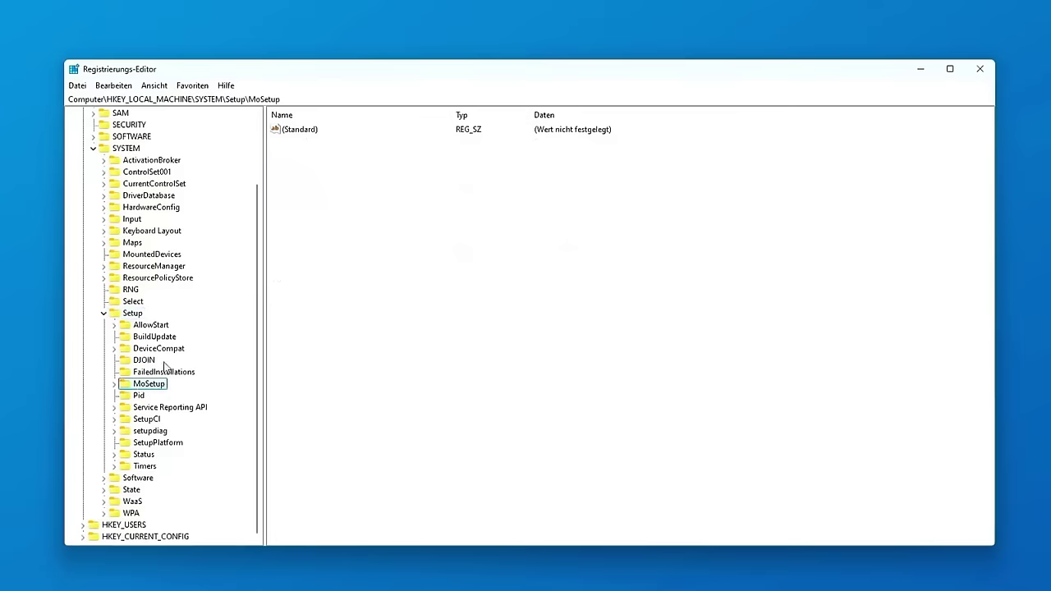
click(114, 384)
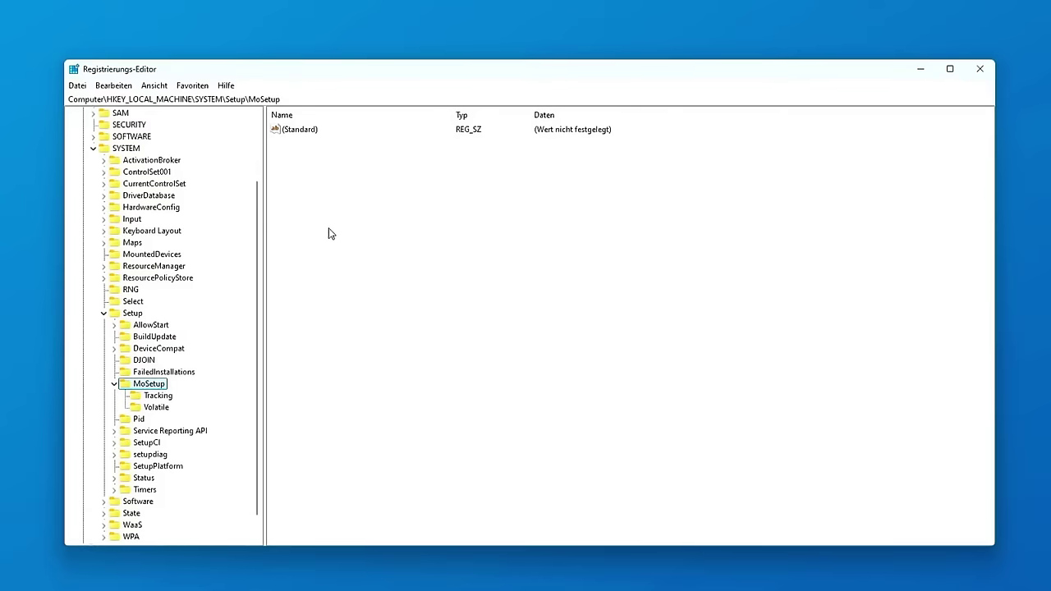
Create a 32-bit DWORD value named AllowUpgradesWithUnsupportedTPMOrCPU in the MoSetup key
click(328, 191)
mouse_move(382, 202)
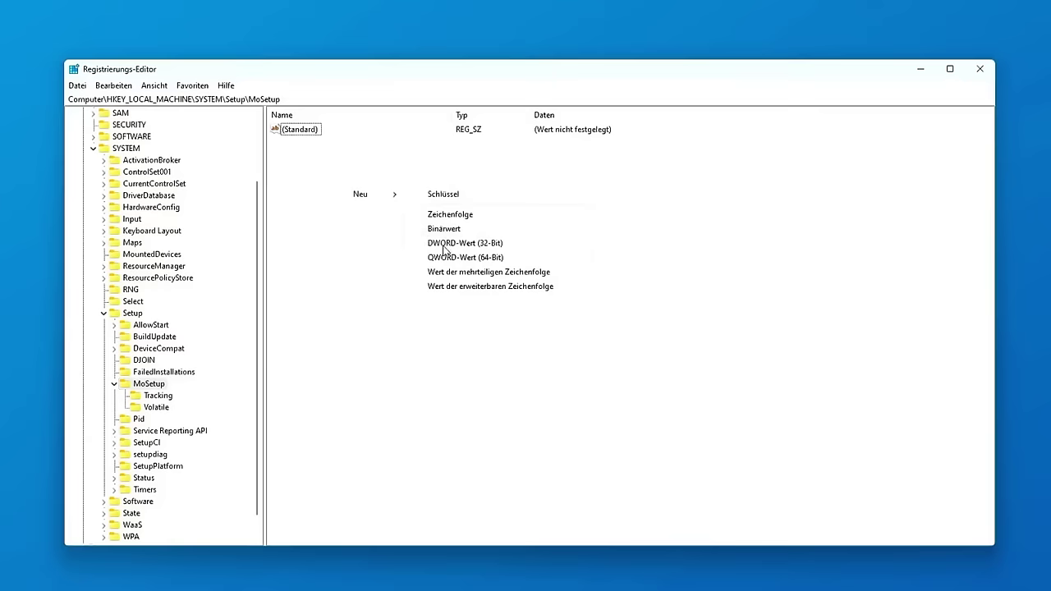
click(486, 246)
text(AllowUpgra)
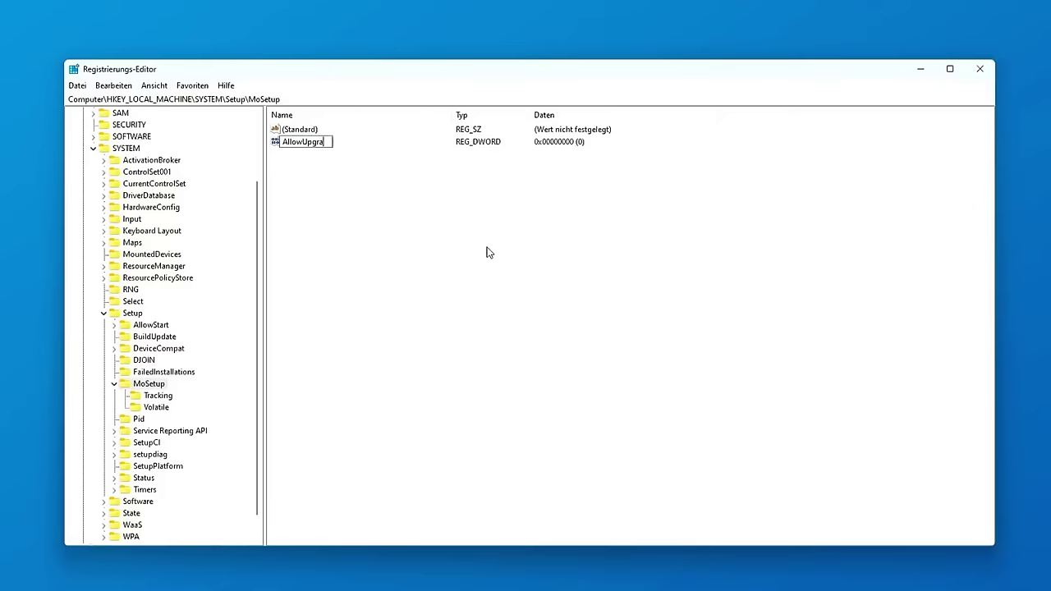
text(desWithUnsupportedT)
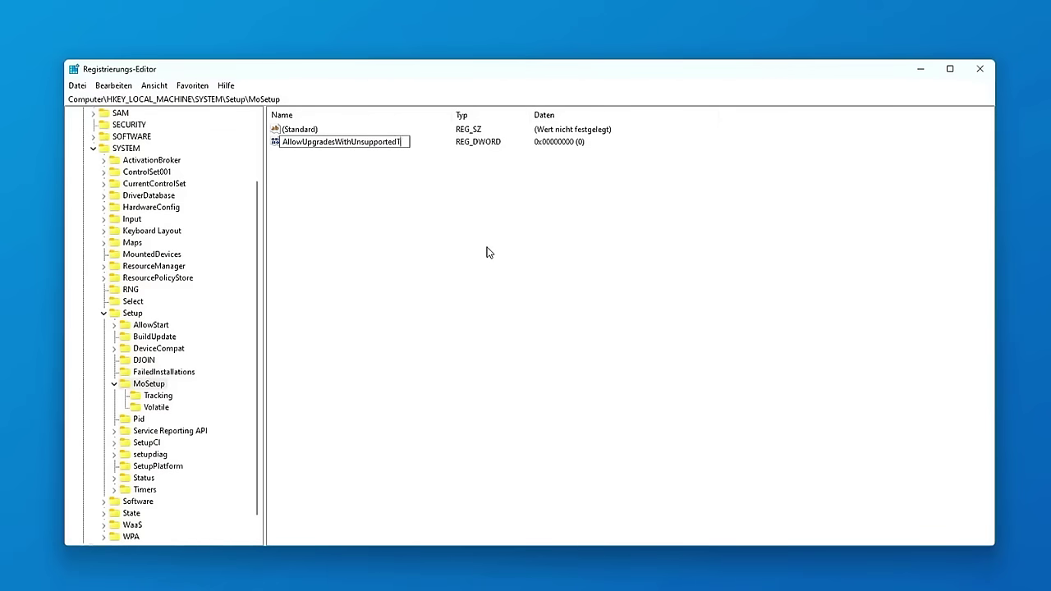
text(PMOrCPU)
key(Return)
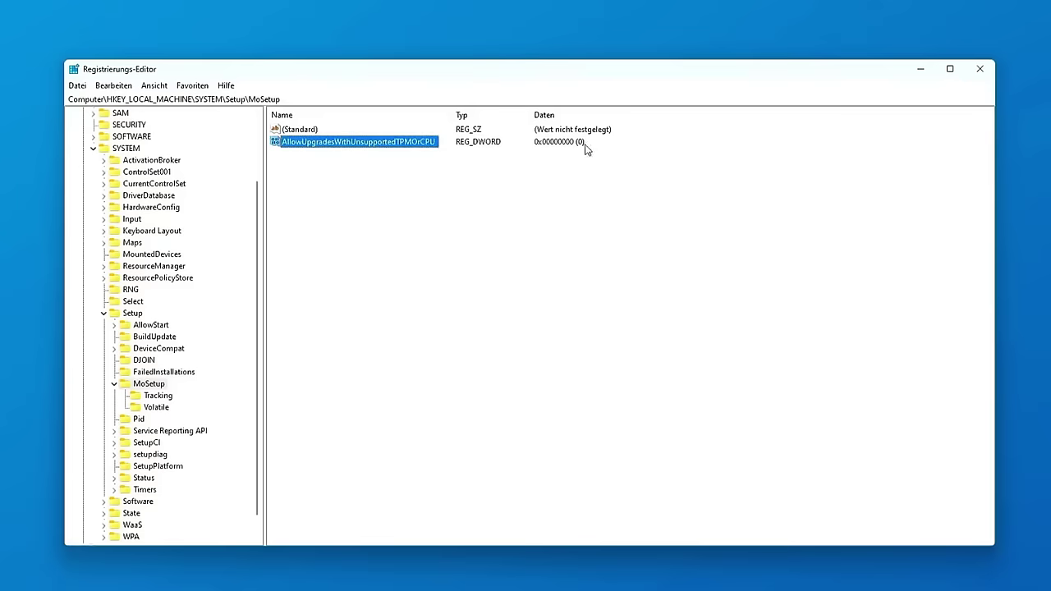
Edit the data of the AllowUpgradesWithUnsupportedTPMOrCPU value and confirm the entry
double_click(419, 142)
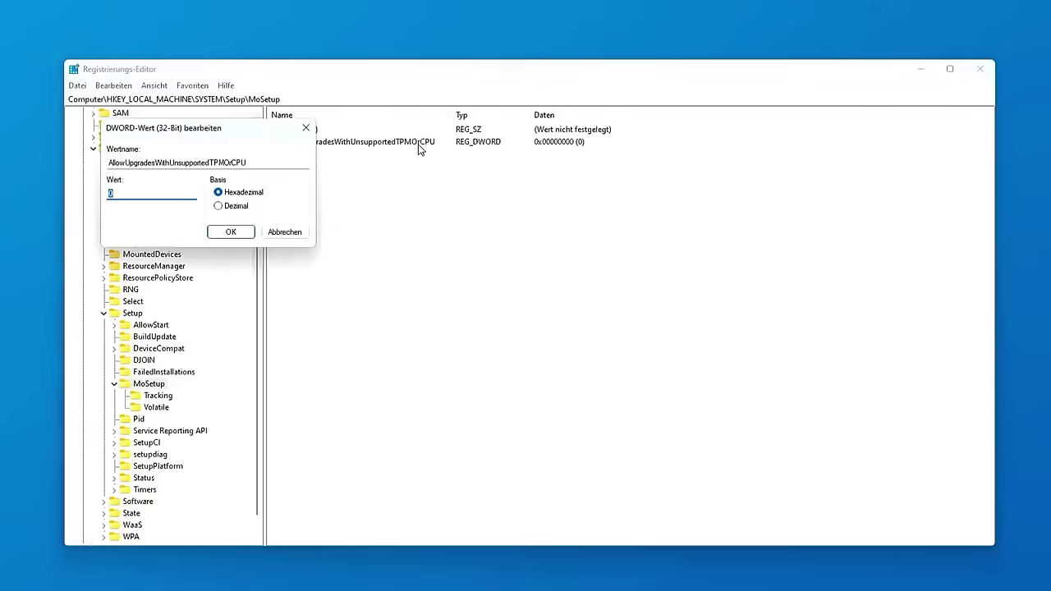
drag(230, 135, 468, 198)
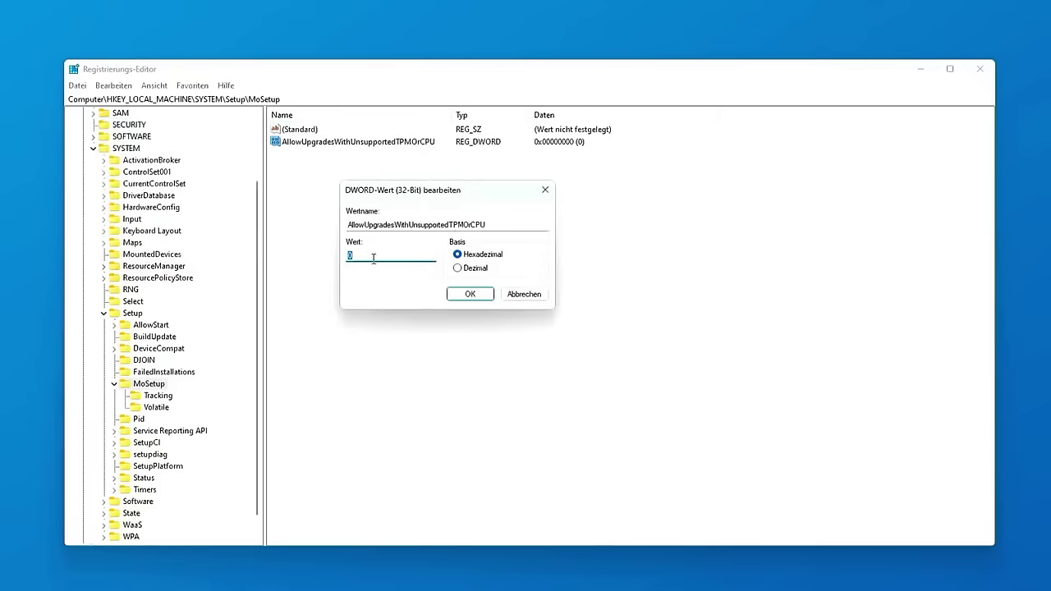
drag(359, 254, 330, 261)
click(470, 295)
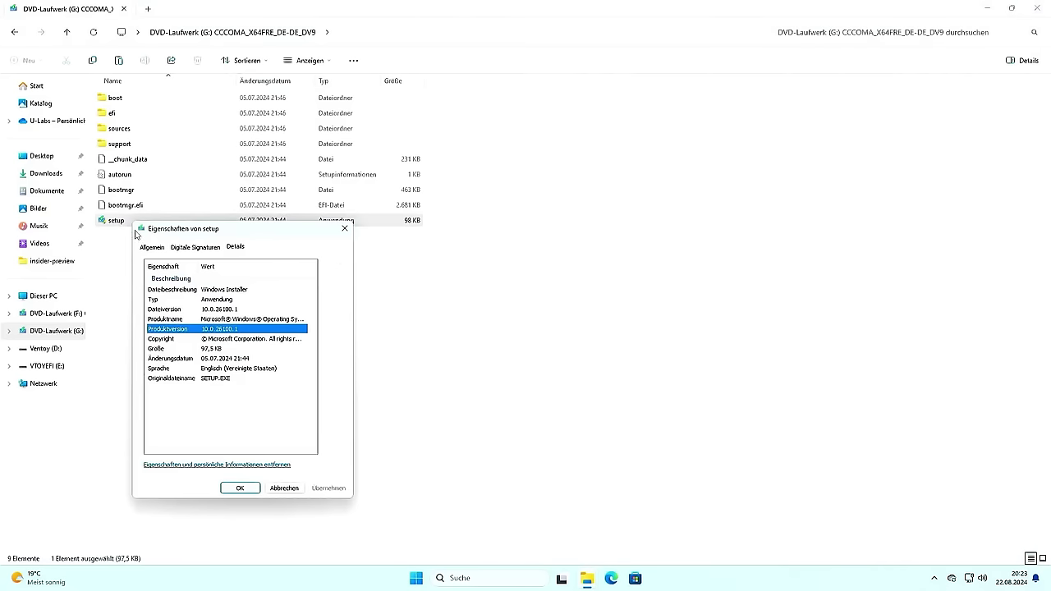
Switch to File Explorer, launch setup from DVD drive G:, allow its changes, and continue past the Windows 11 Setup start page
double_click(119, 221)
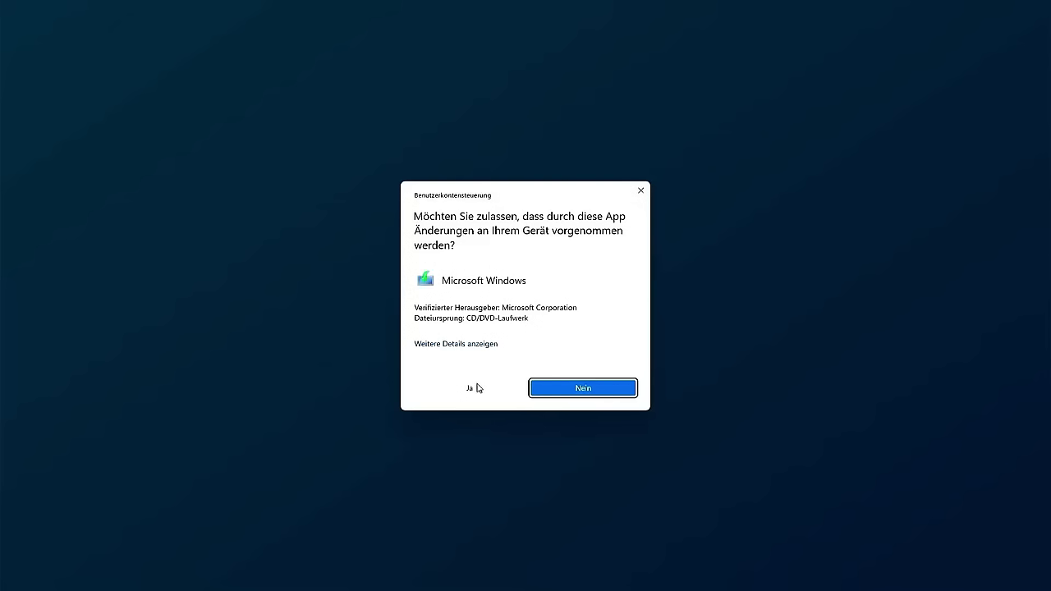
click(473, 387)
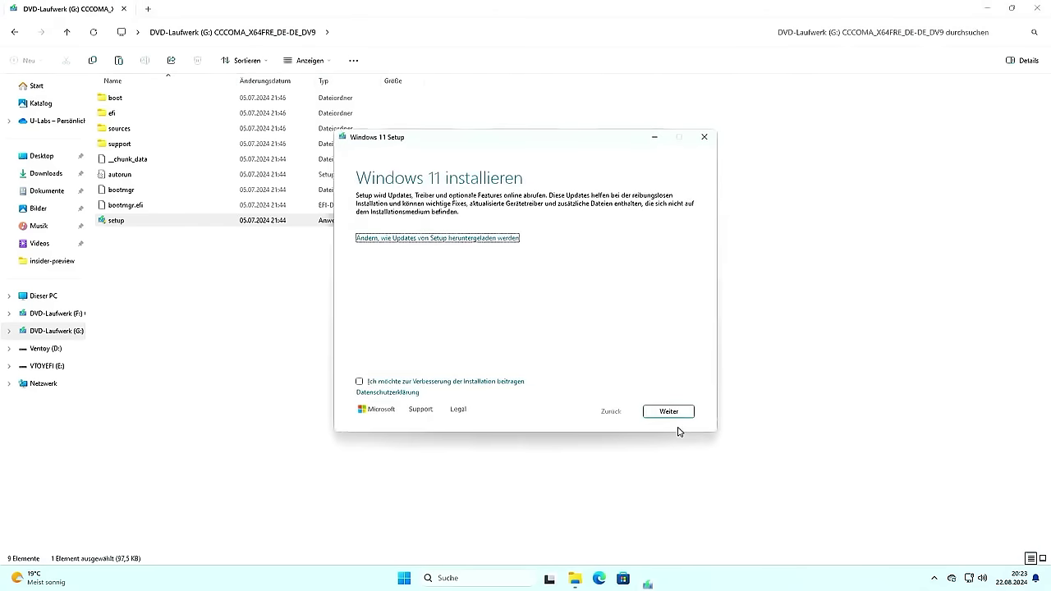
click(676, 417)
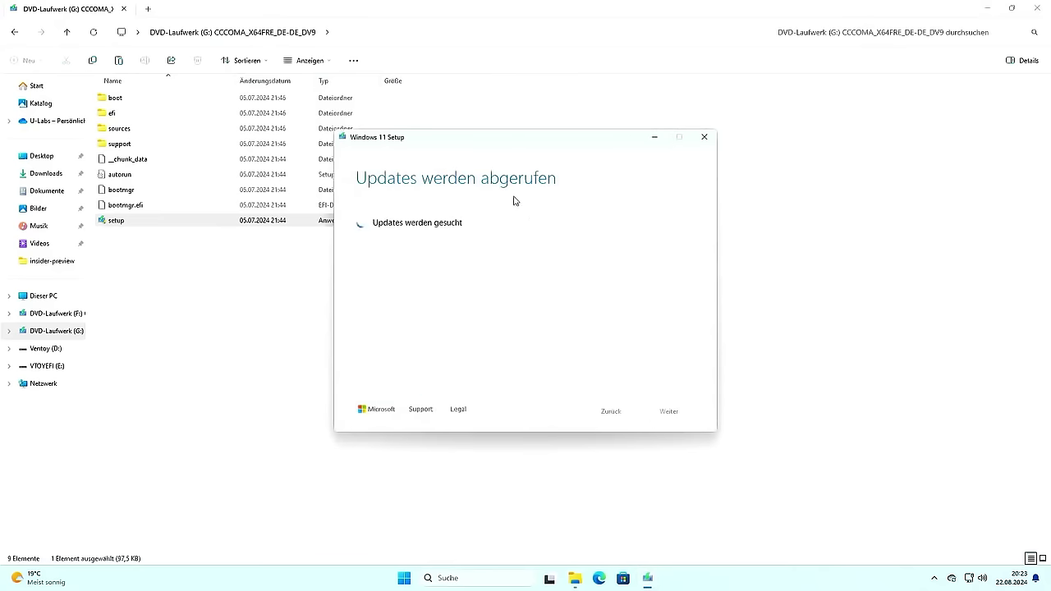
Run "winver" and arrange its window with the setup file's properties to compare the installed and installer versions
drag(486, 145, 747, 193)
mouse_move(577, 578)
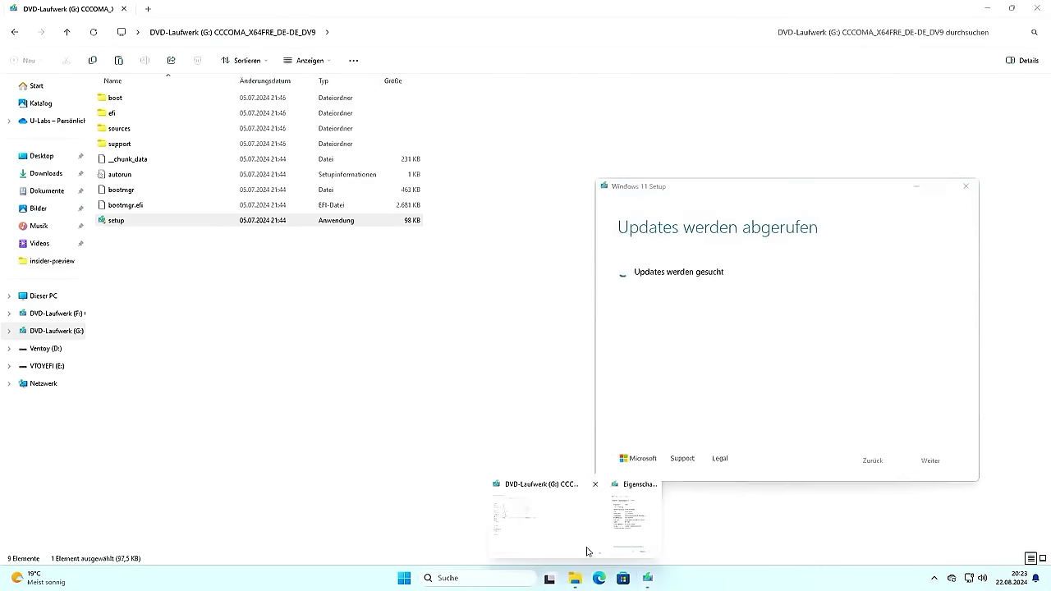
click(628, 517)
key(super+r)
text(winver)
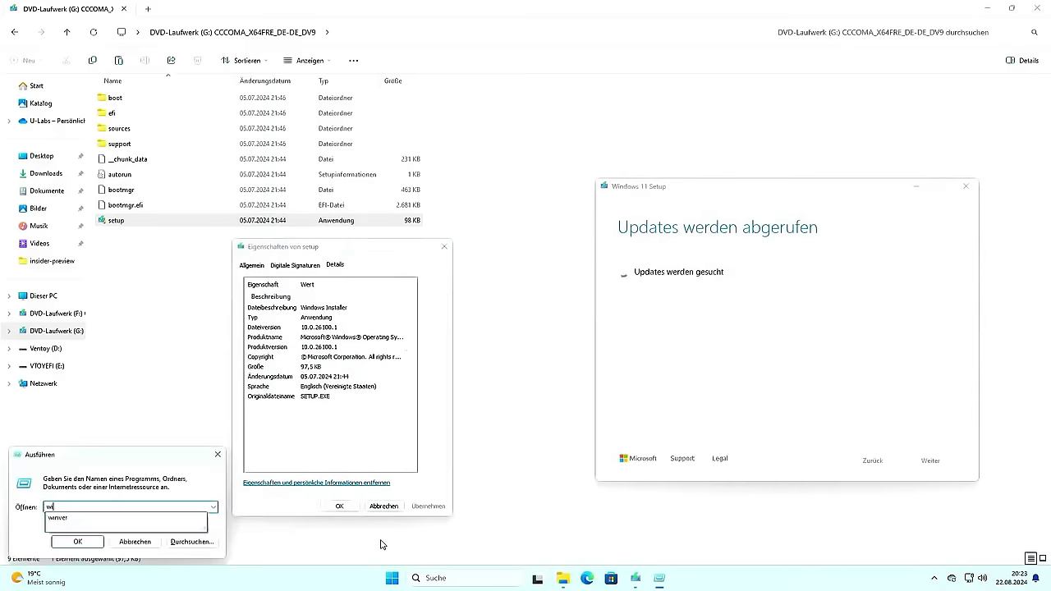
key(Return)
drag(140, 23, 362, 21)
drag(355, 252, 376, 275)
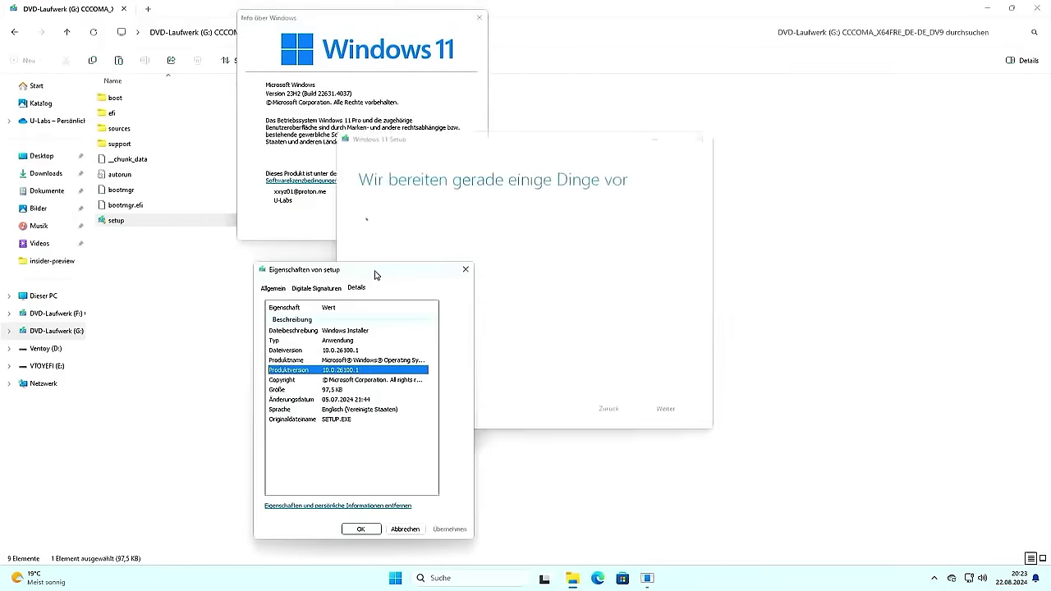
Move the Windows 11 Setup window clear of the version windows and accept the licence terms
drag(506, 138, 724, 148)
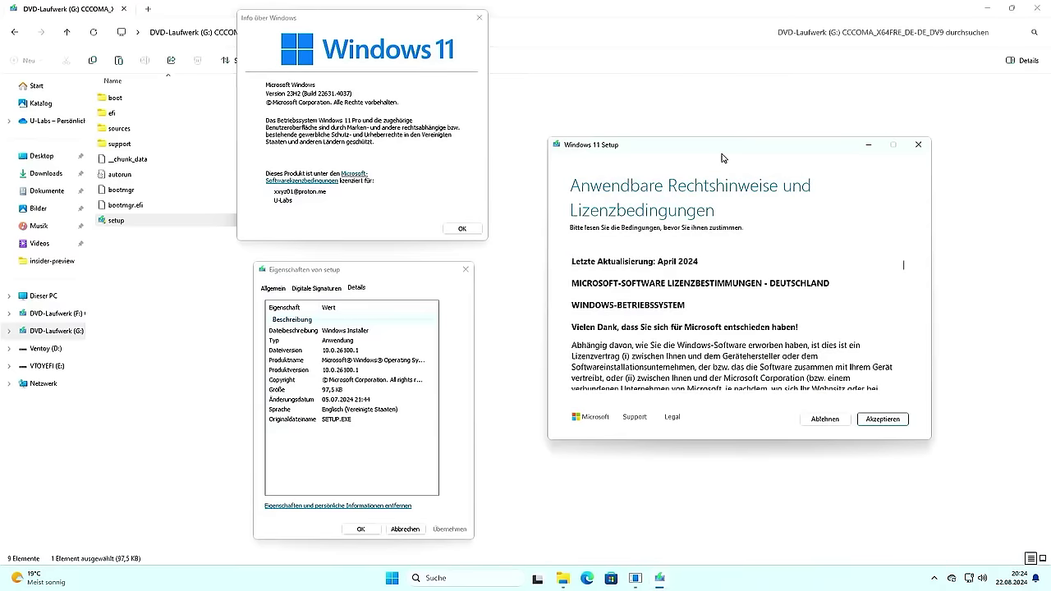
click(899, 420)
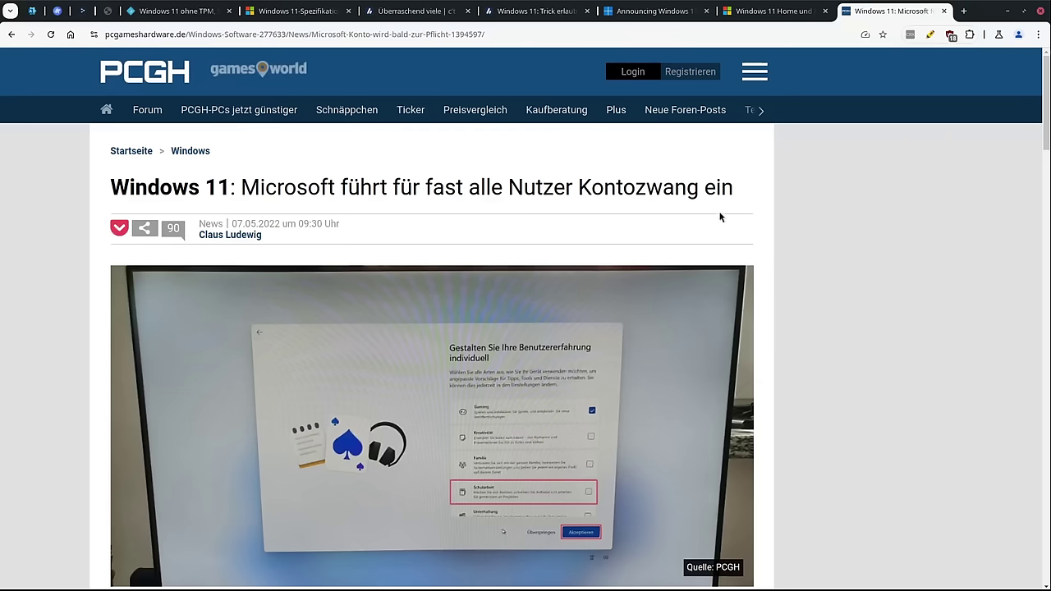
Examine the PCGH article on the Windows 11 Microsoft account requirement, highlighting "Kontozwang" and "Insider Preview"
double_click(653, 190)
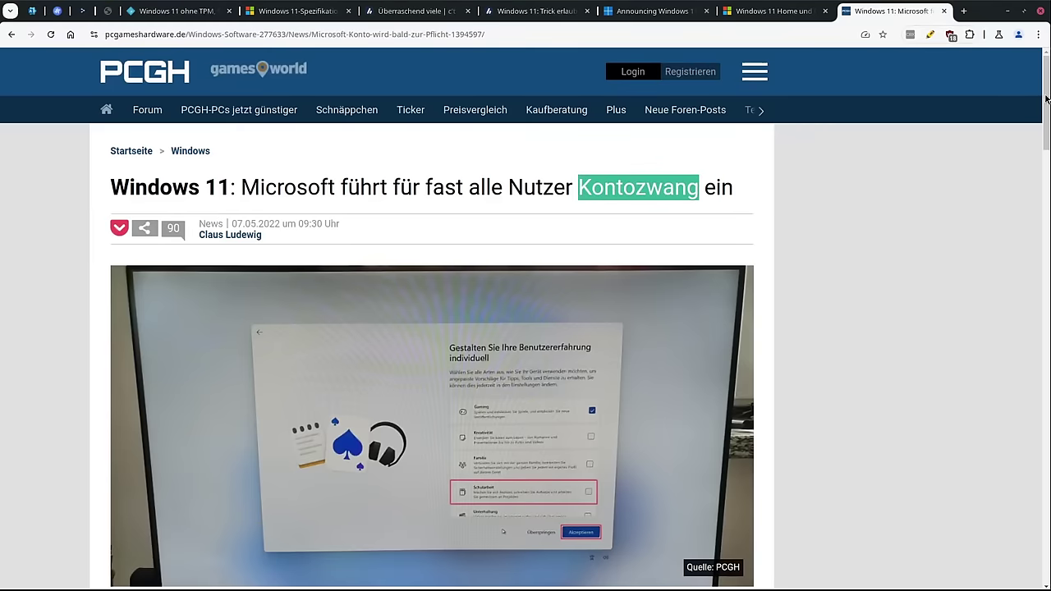
scroll(1047, 99, down, 2)
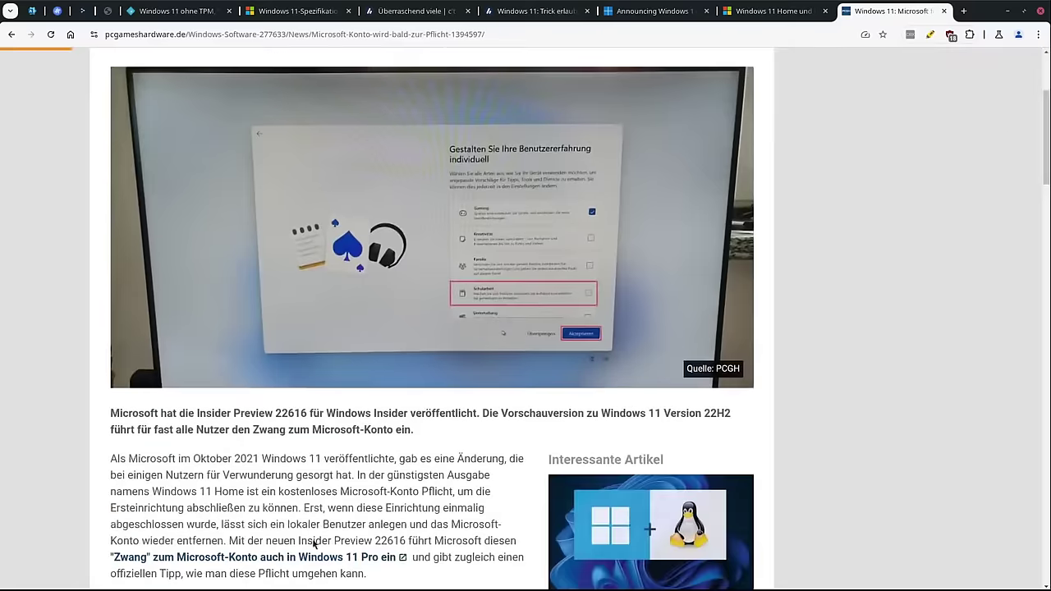
drag(196, 413, 272, 413)
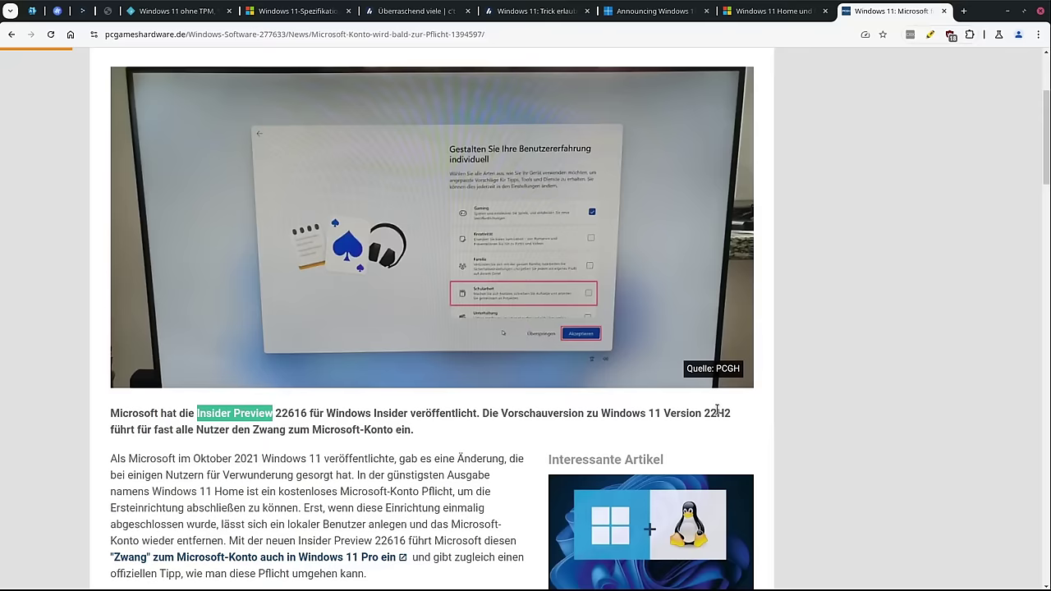
scroll(718, 409, up, 3)
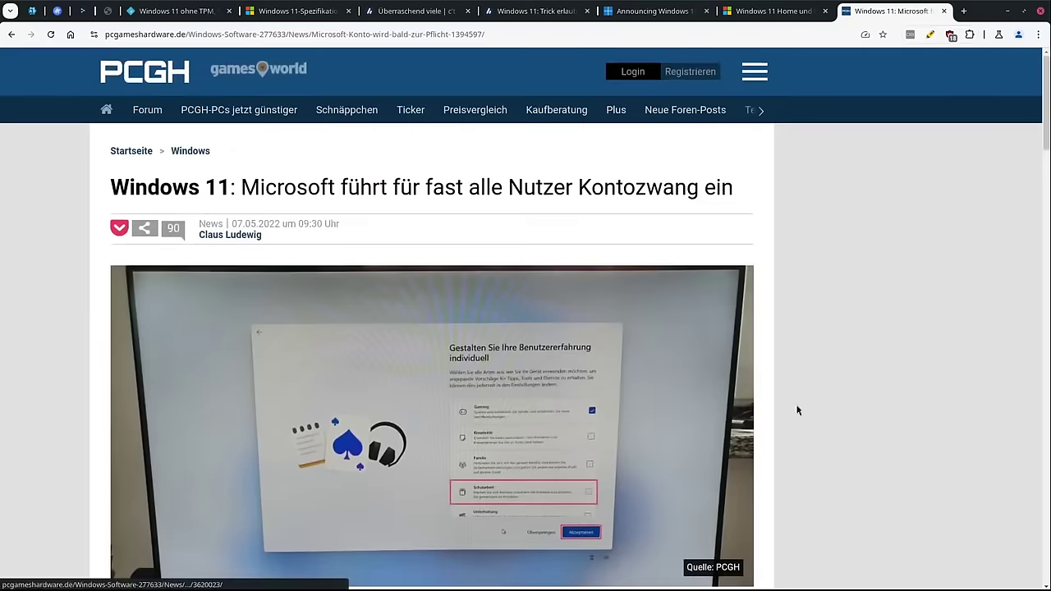